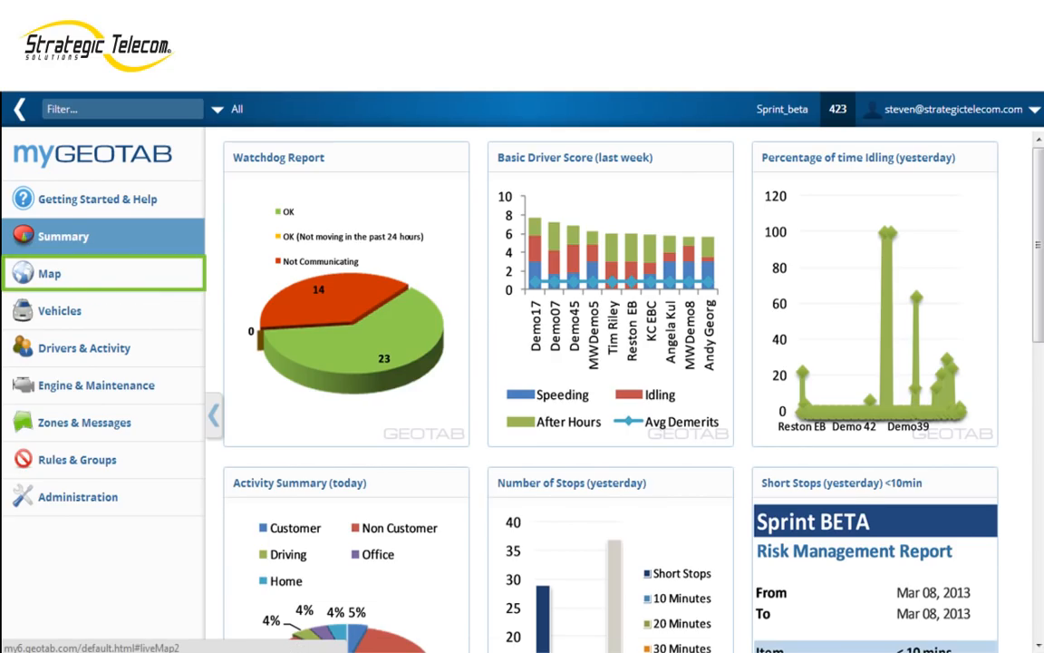
Step: Open the map, search for the White House's street address in Washington DC and zoom in on its grounds
left_click(50, 273)
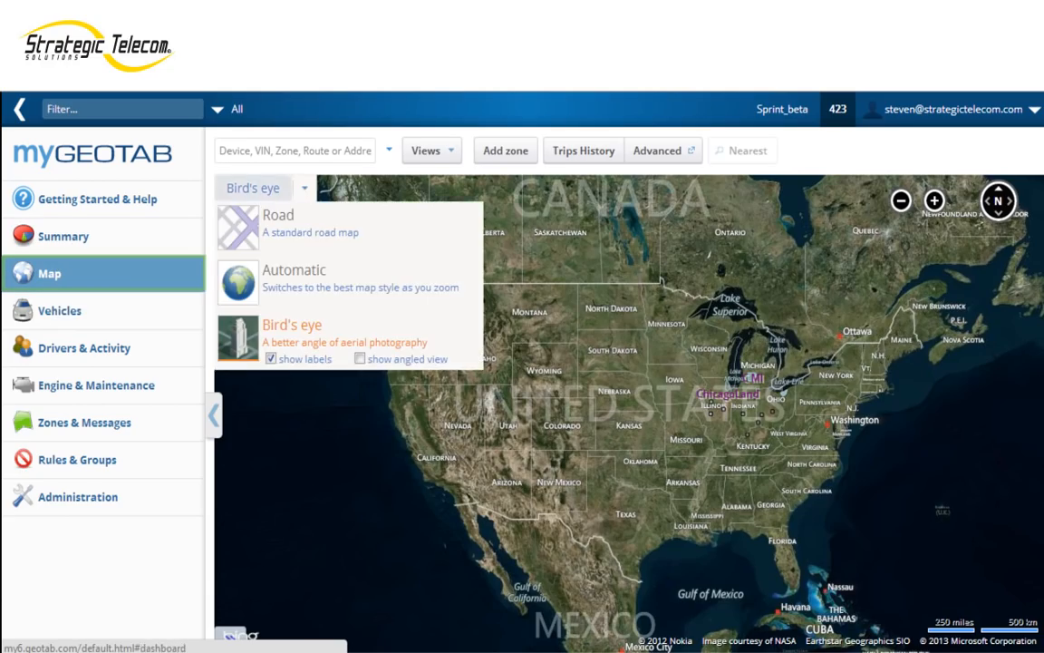
left_click(292, 150)
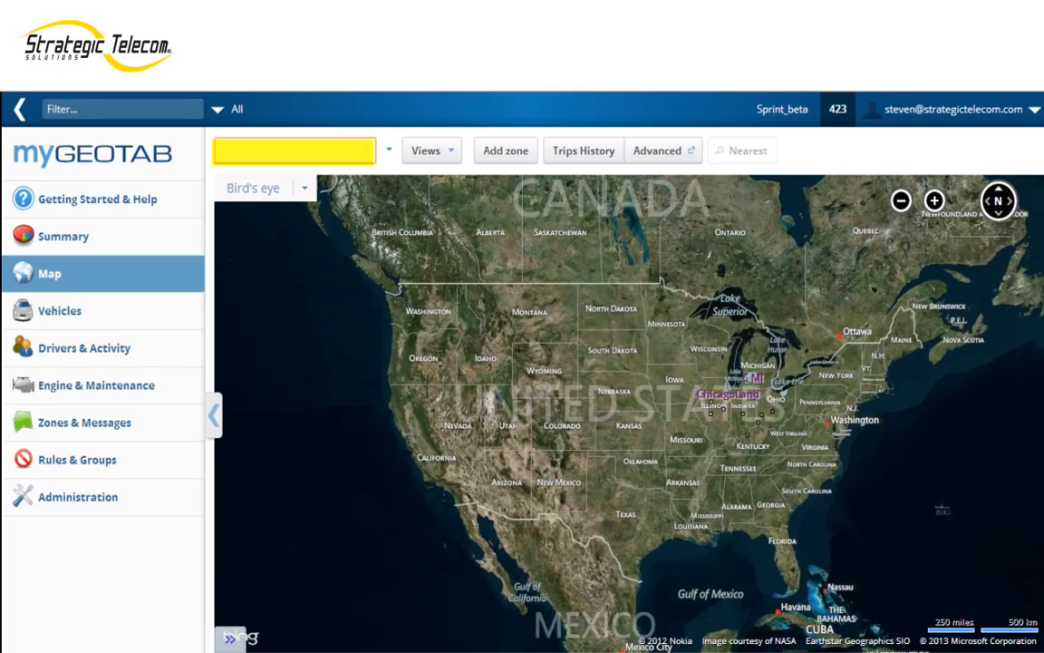
type("1600 Pennslynvania Ave")
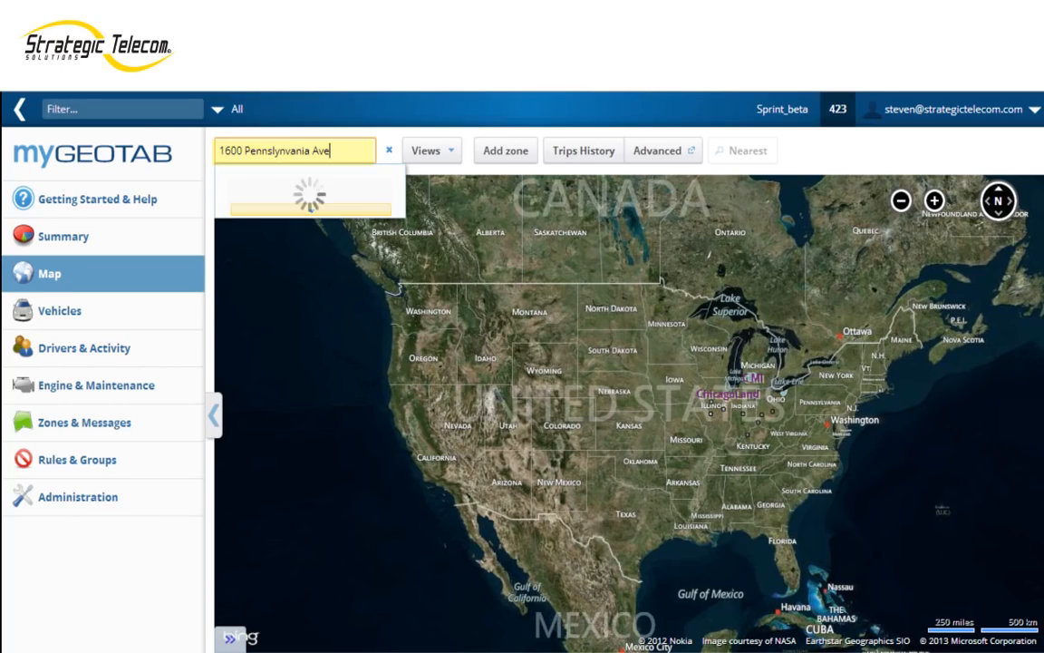
type(" washington dc")
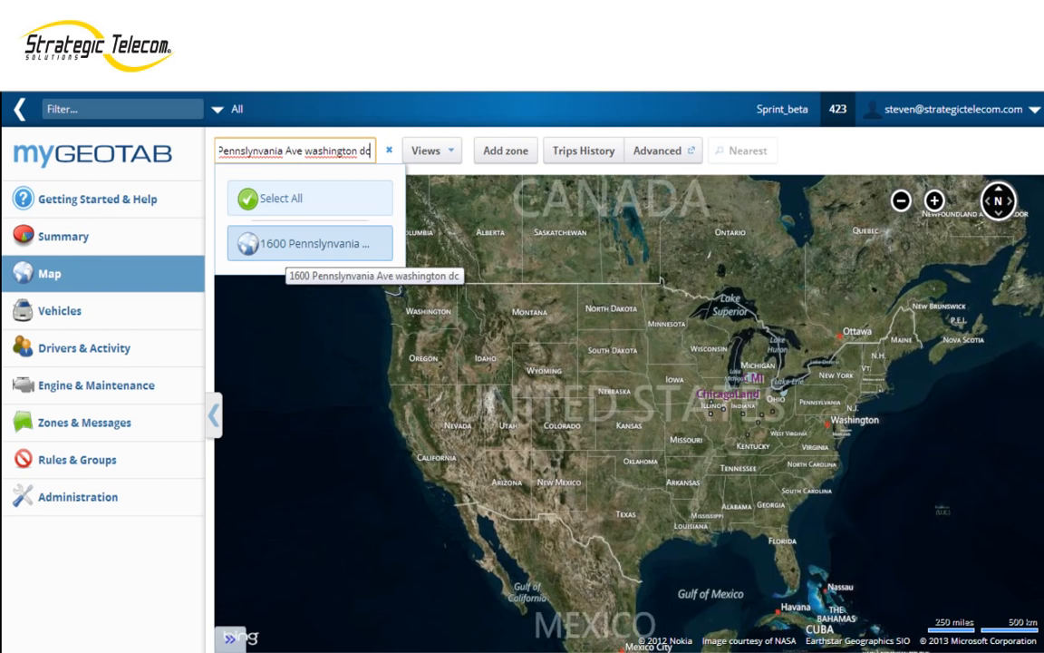
left_click(299, 242)
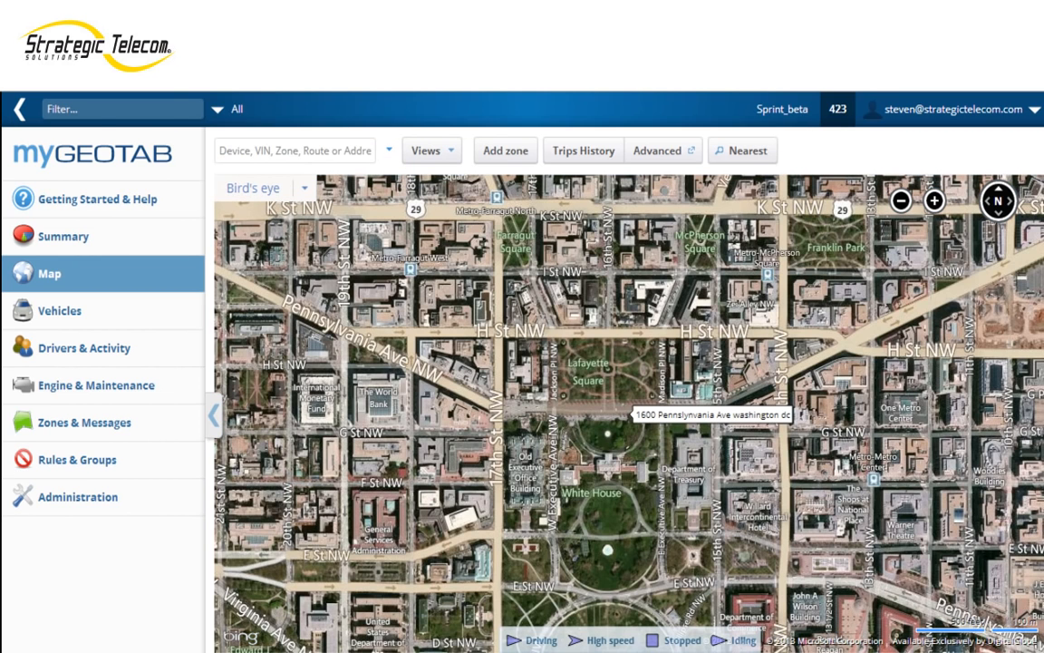
left_click_drag(629, 415, 625, 339)
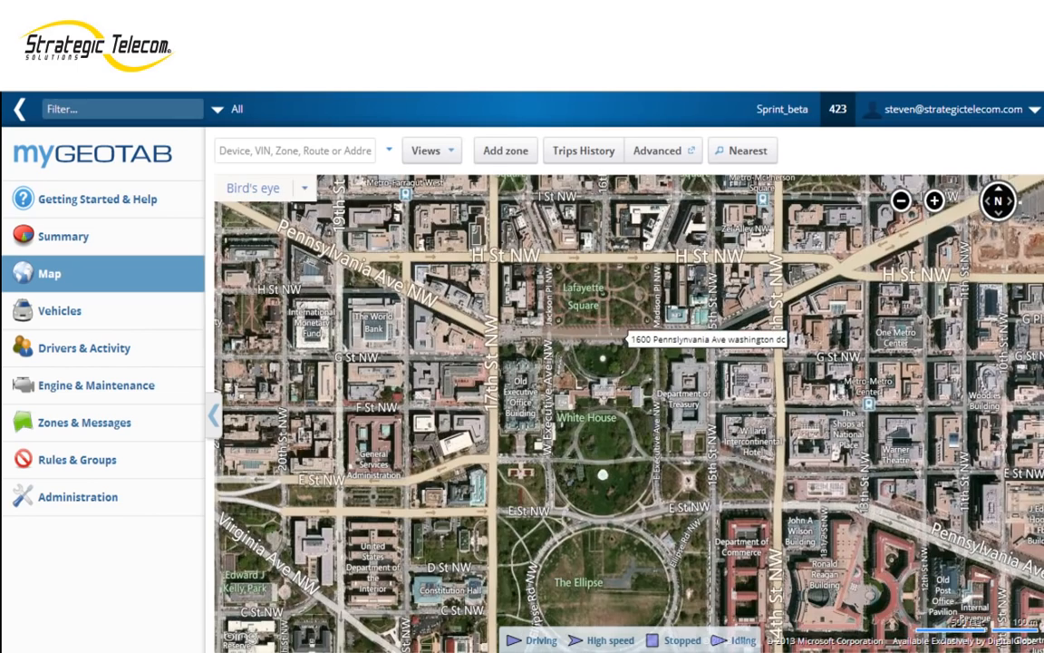
mouse_move(656, 431)
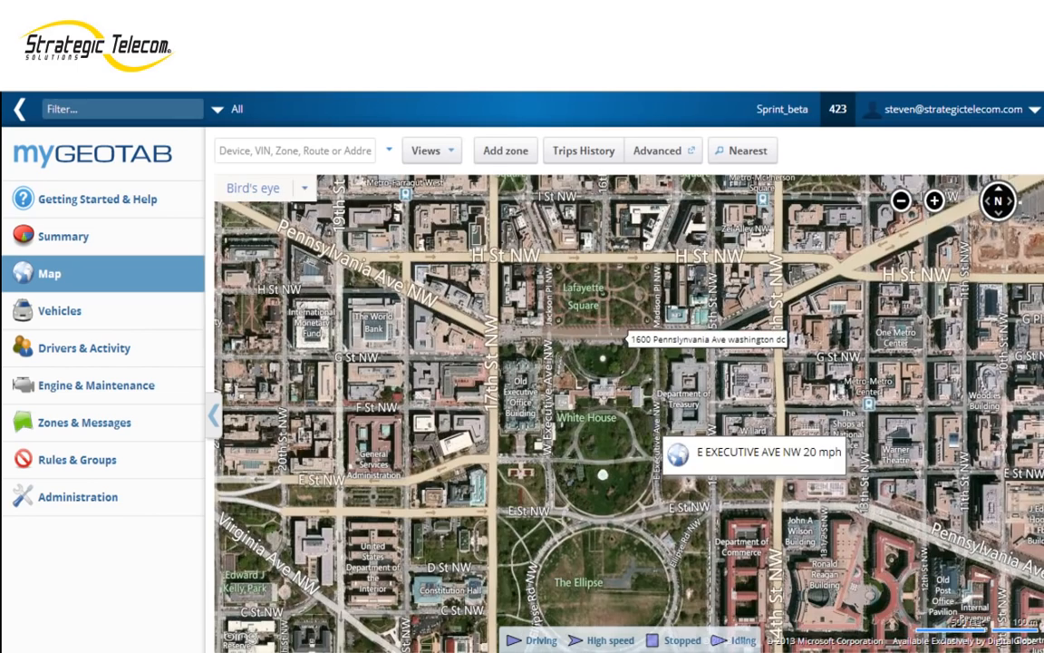
scroll(654, 424, "up", 1)
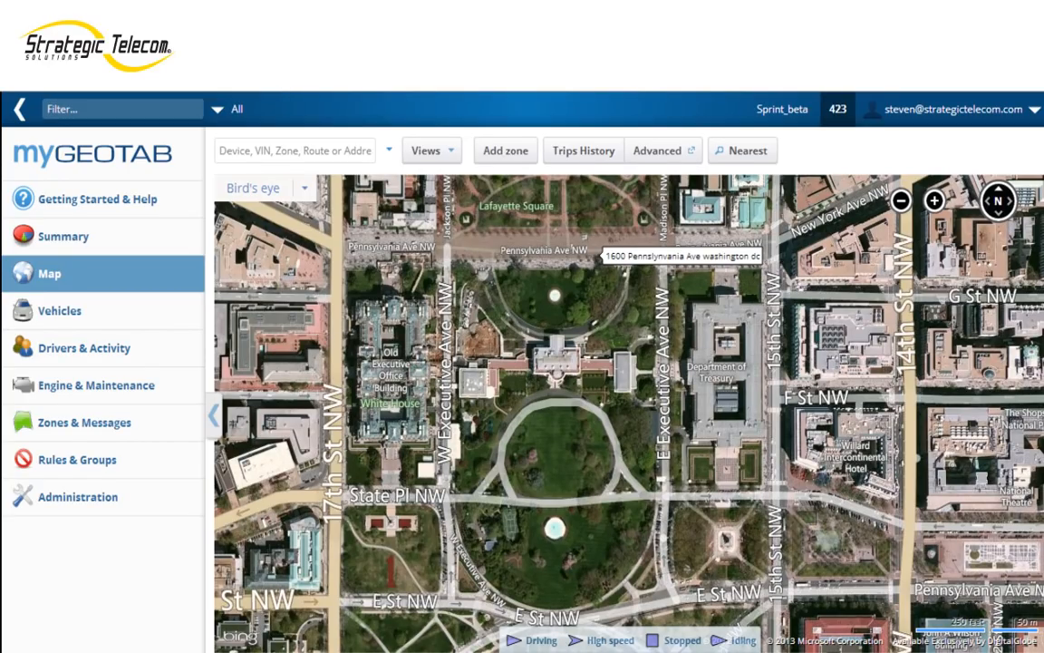
Step: Turn on the angled view of the bird's-eye map, and switch it off again
left_click(305, 189)
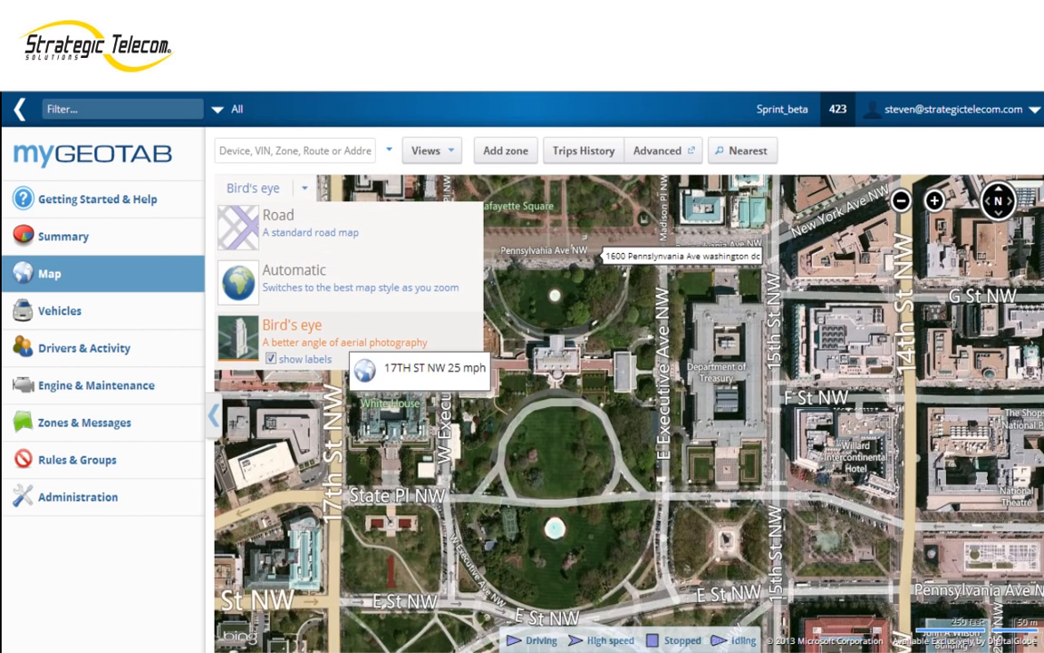
left_click(360, 359)
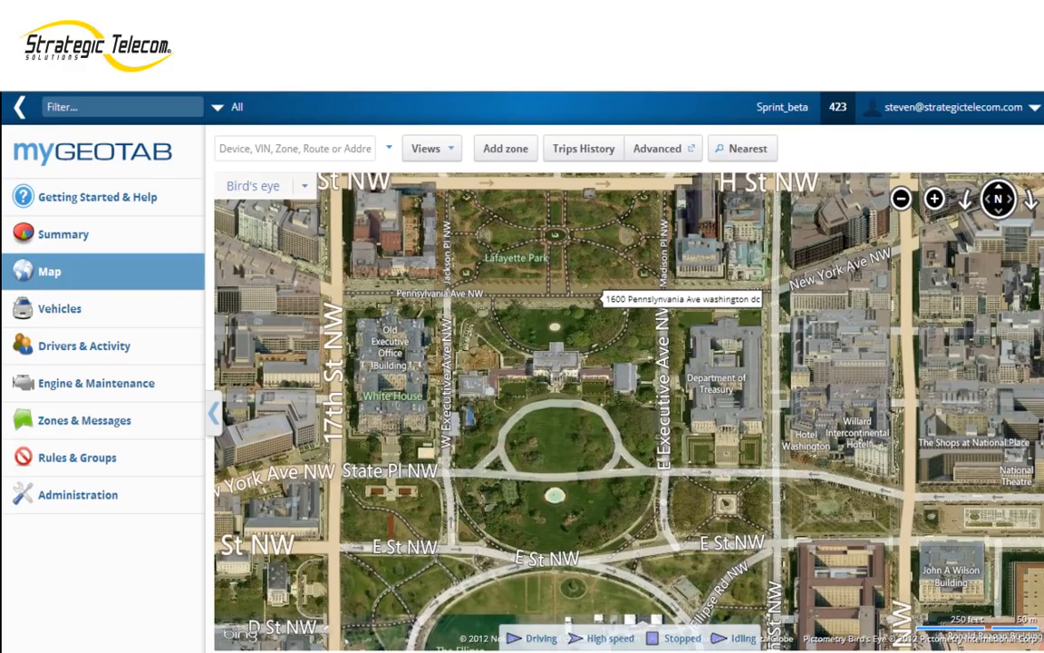
left_click(306, 187)
left_click(305, 187)
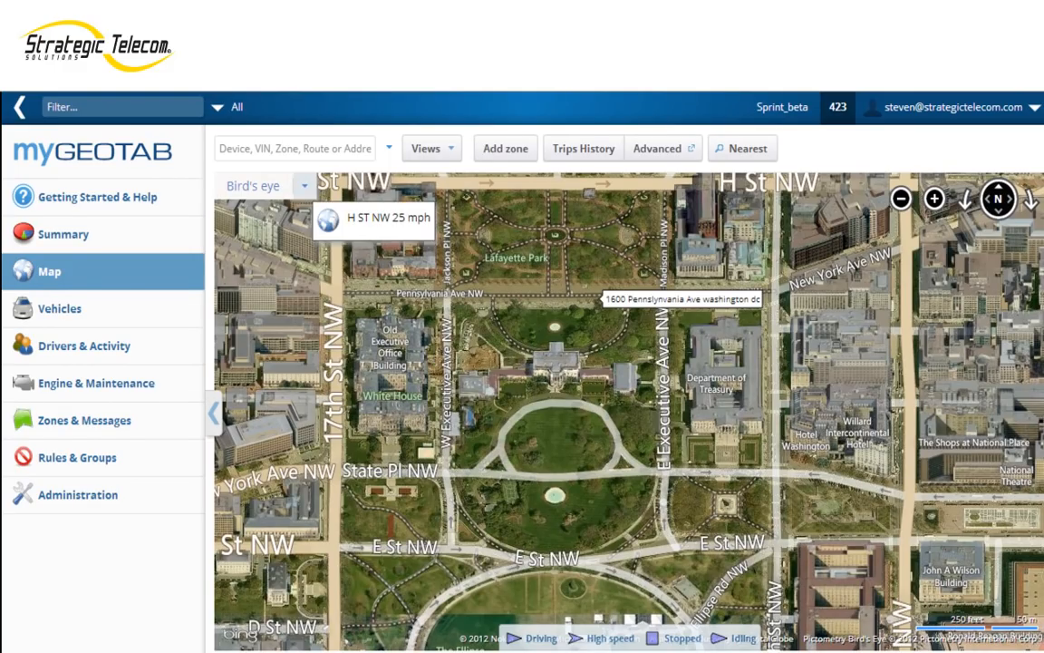
left_click(304, 186)
left_click(360, 356)
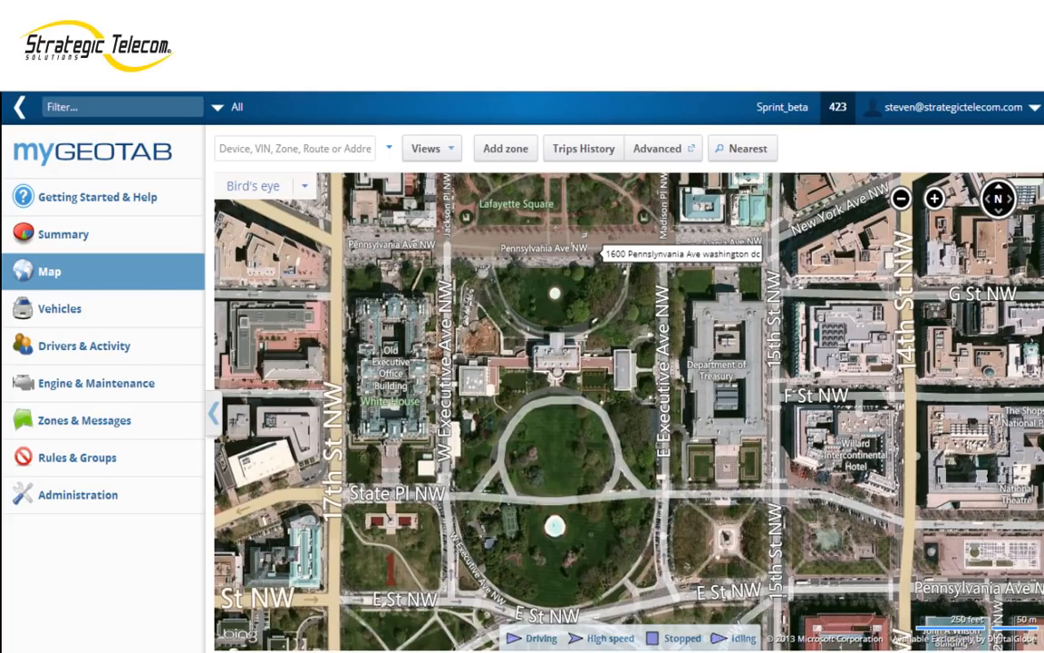
Step: Draw a rectangular zone around the White House grounds with corners on 17th St NW and 15th St NW, from Pennsylvania Ave to State Pl
left_click(505, 149)
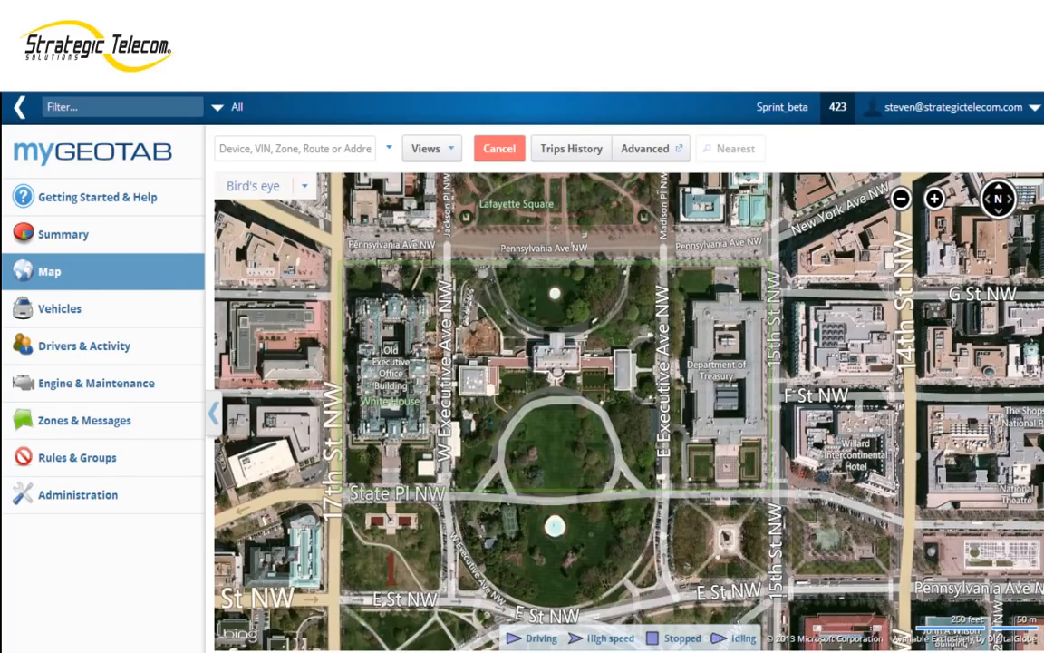
left_click(336, 243)
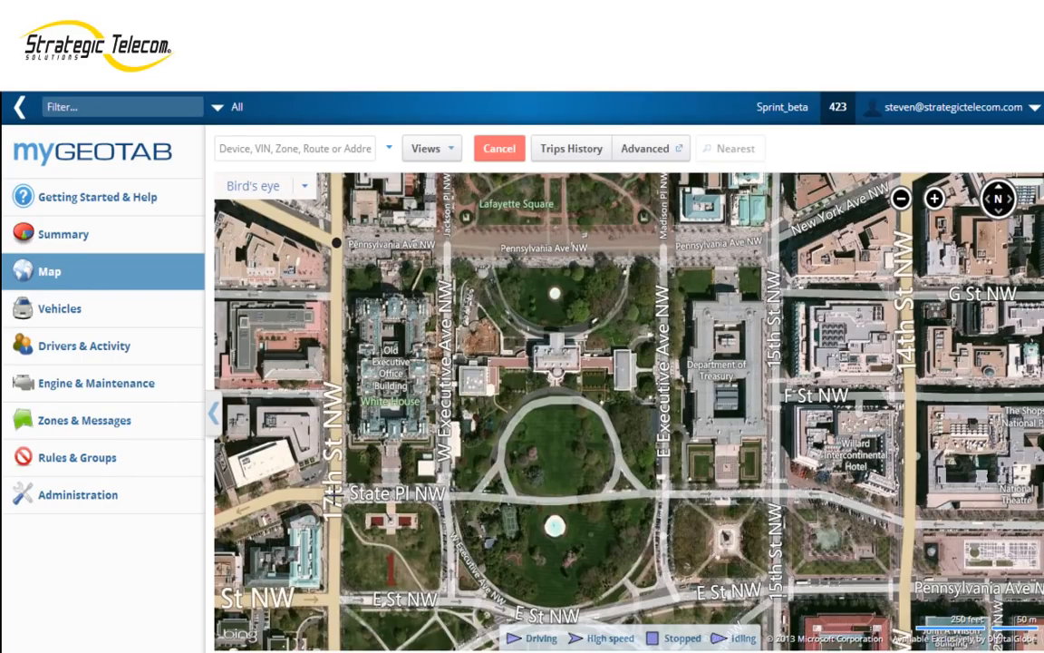
left_click(334, 494)
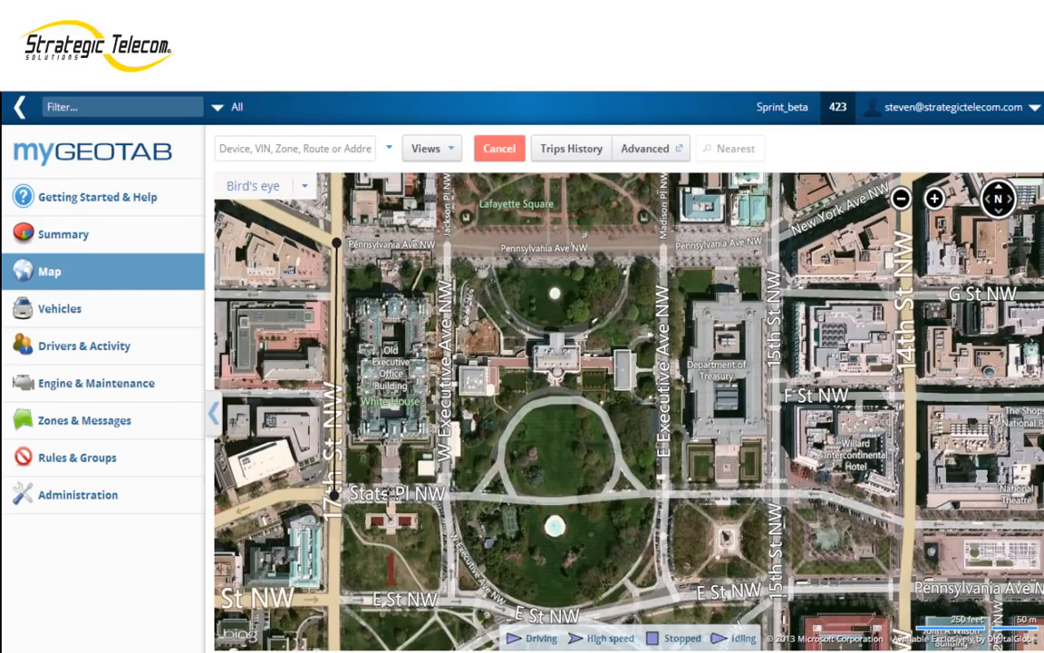
left_click(775, 494)
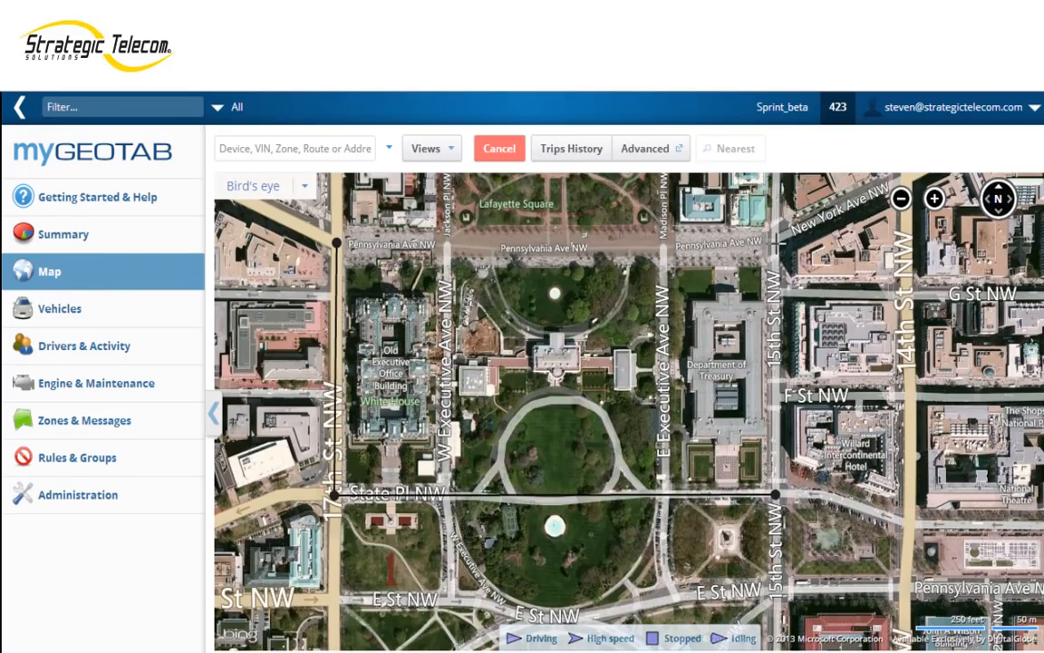
left_click(776, 245)
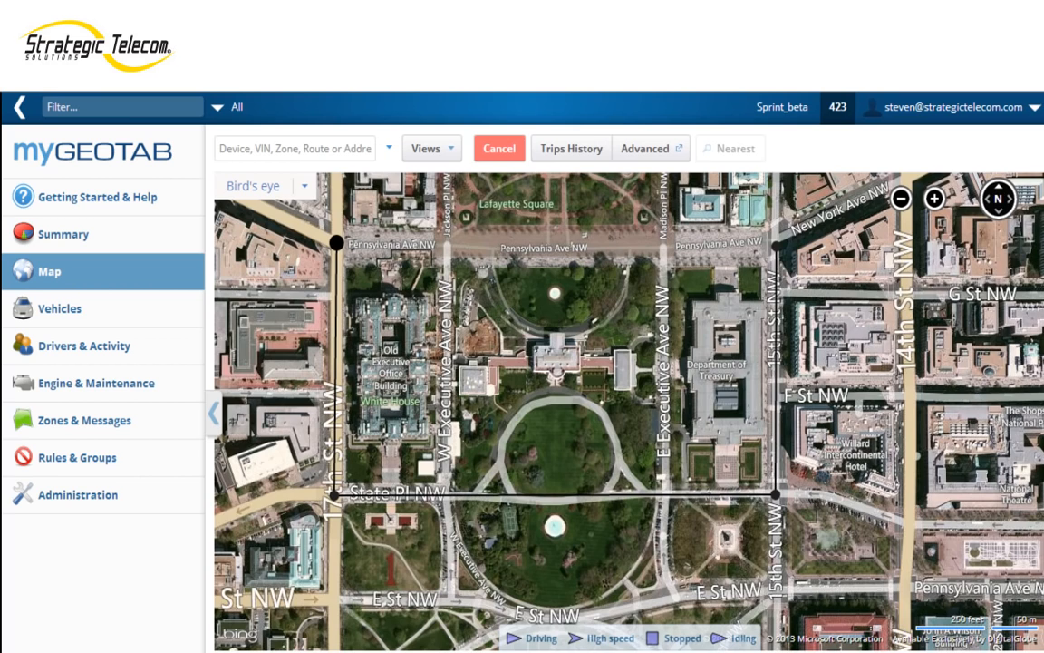
scroll(337, 243, "up", 2)
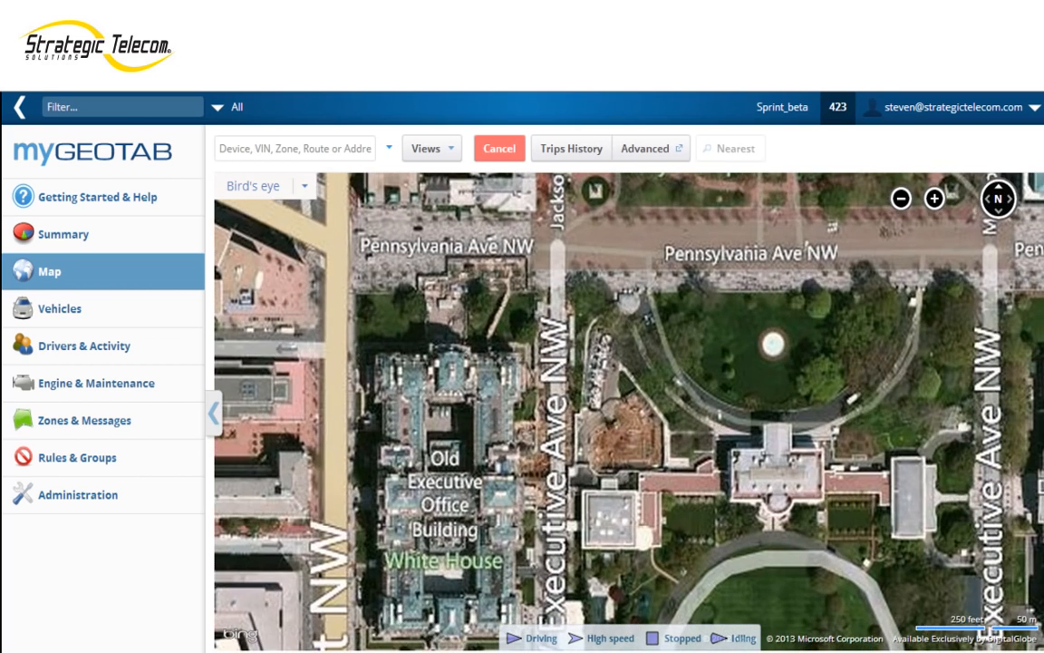
left_click(336, 241)
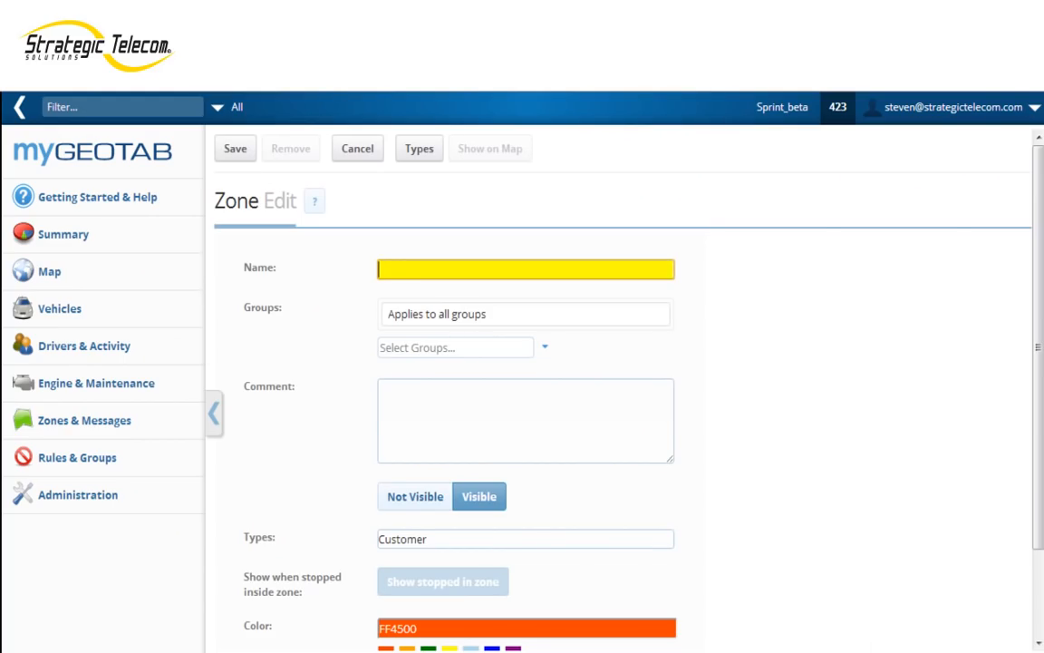
Step: Name the new zone White House and assign it to the STS BETA P+G group
type("White ")
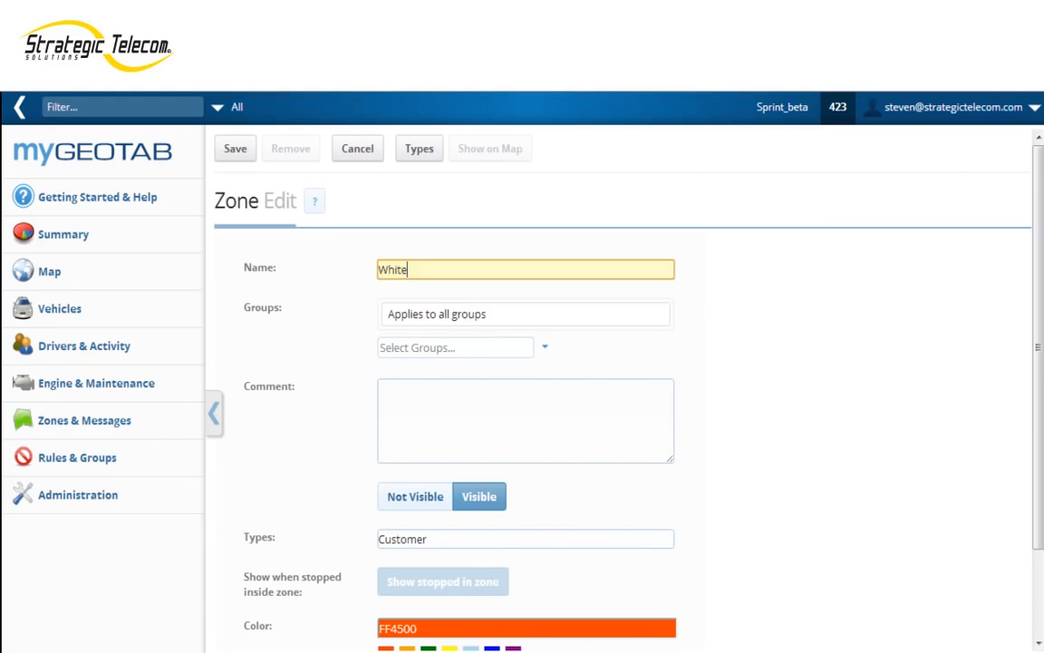
type("House")
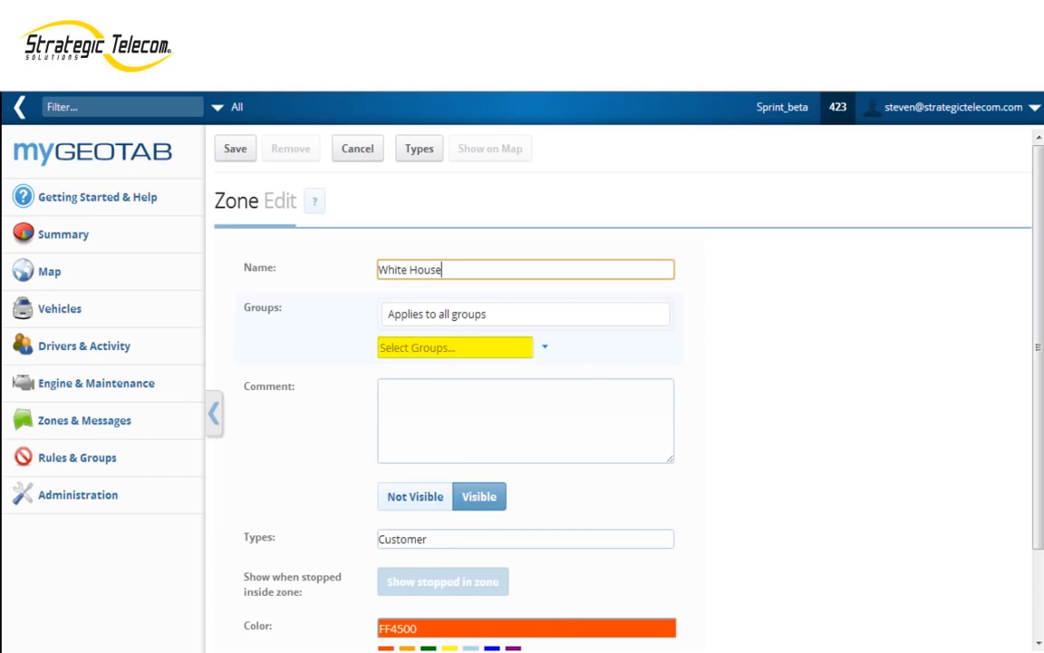
left_click(445, 347)
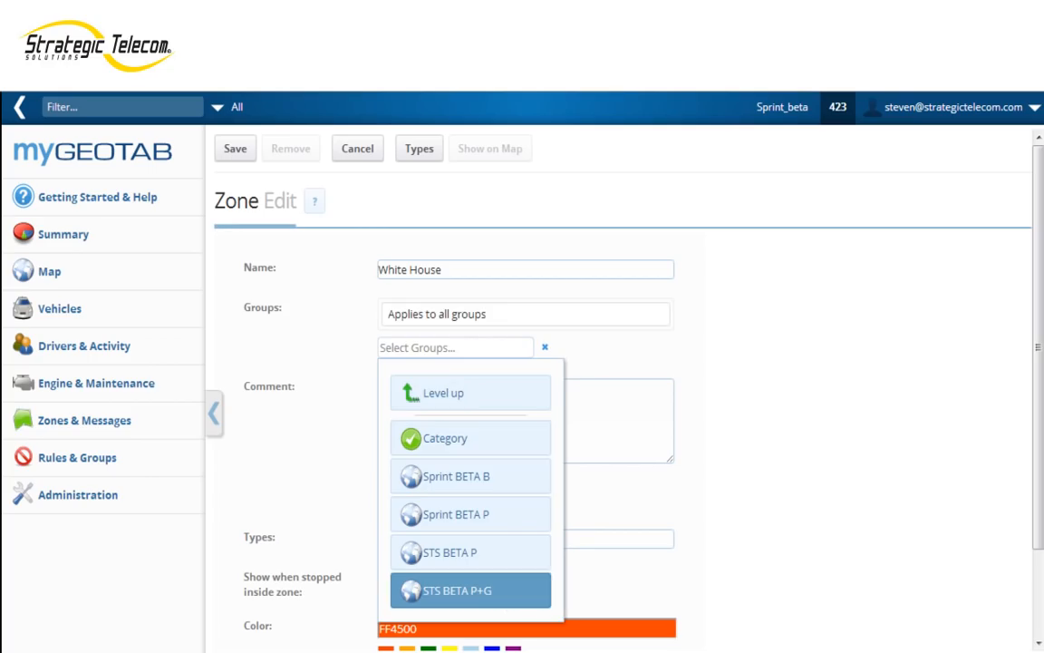
left_click(480, 590)
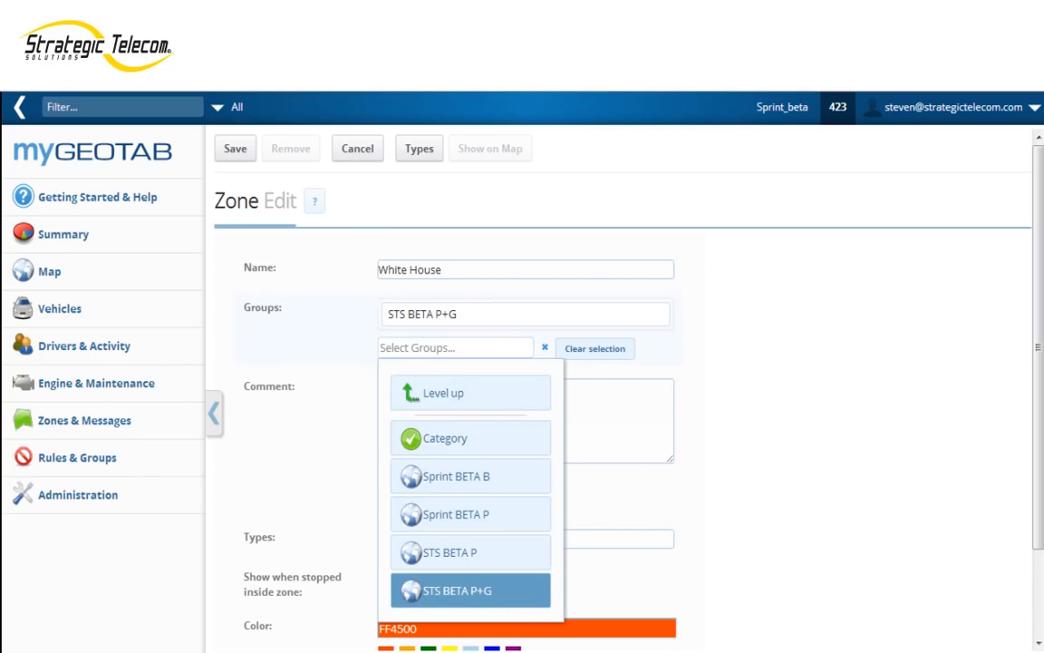
left_click(545, 347)
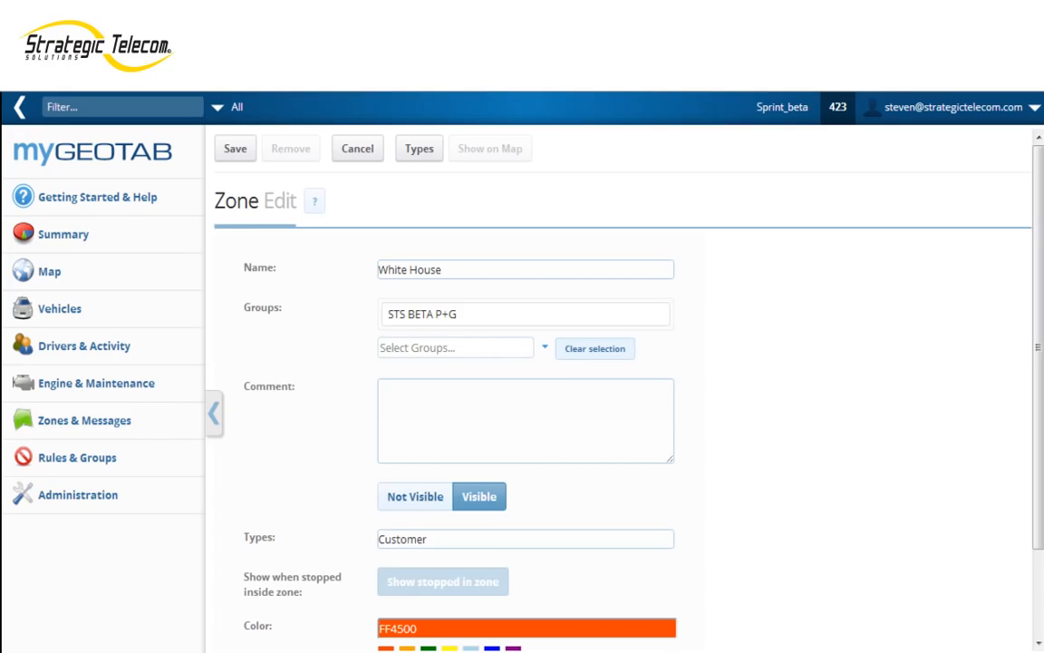
Step: Add the Home and Off Limits types to the zone alongside Customer
scroll(526, 430, "down", 2)
left_click(525, 430)
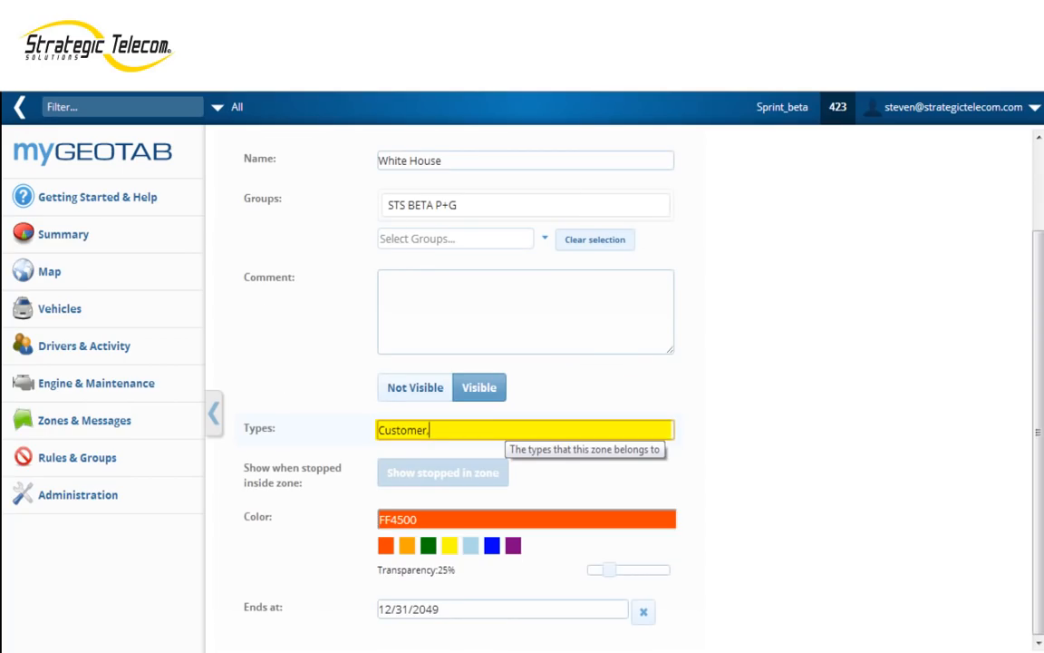
type(",")
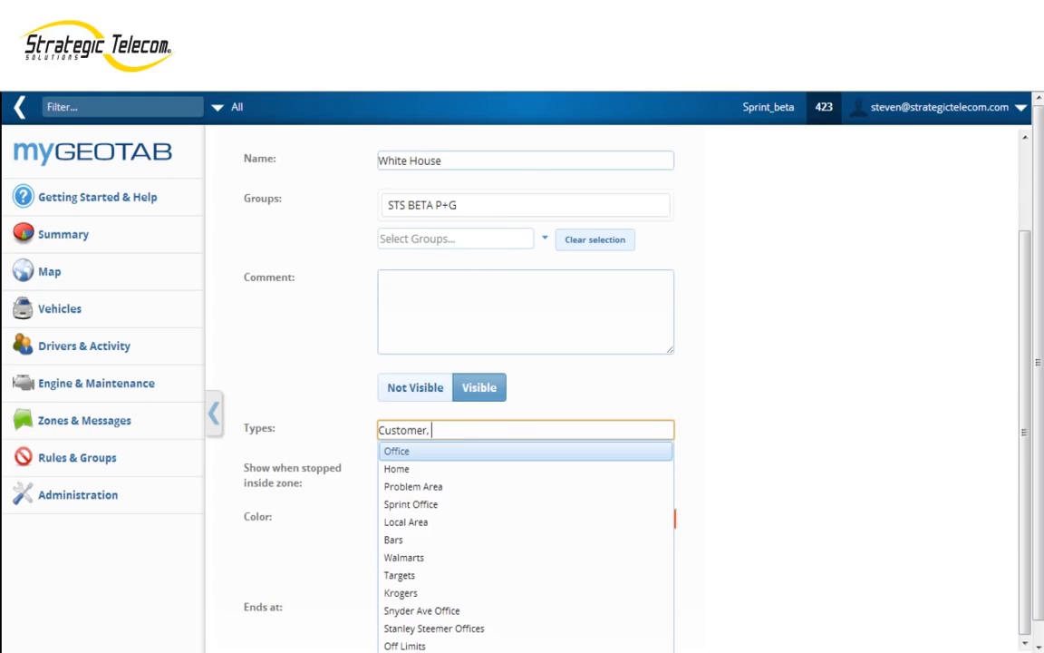
key("Down")
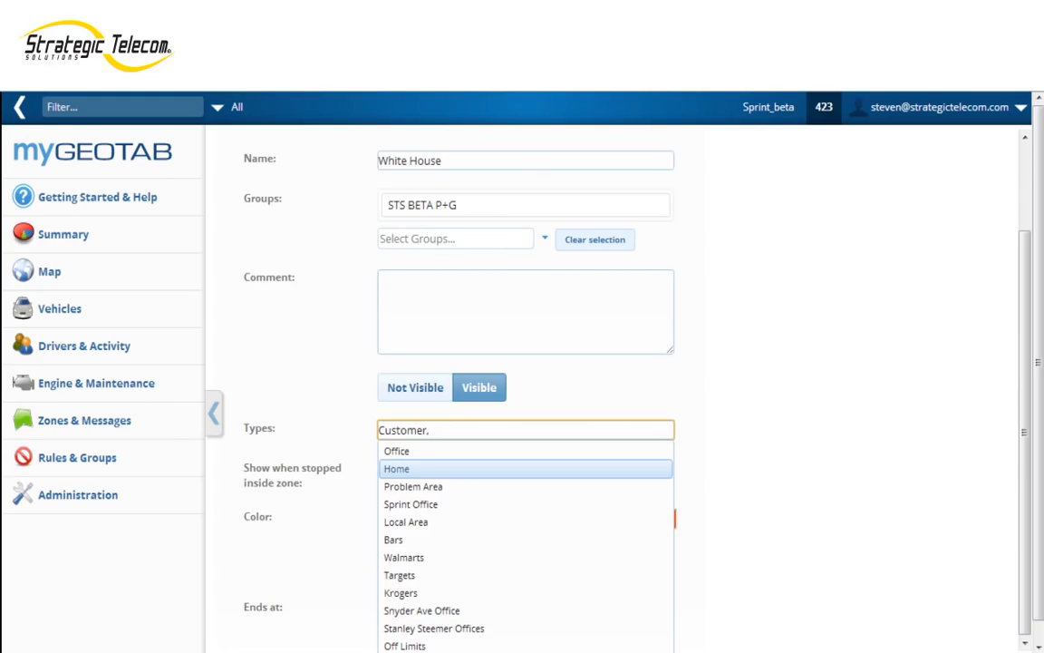
key("Down")
key("Down")
key("Down")
key("Down")
key("Down")
key("Down")
key("Down")
key("Down")
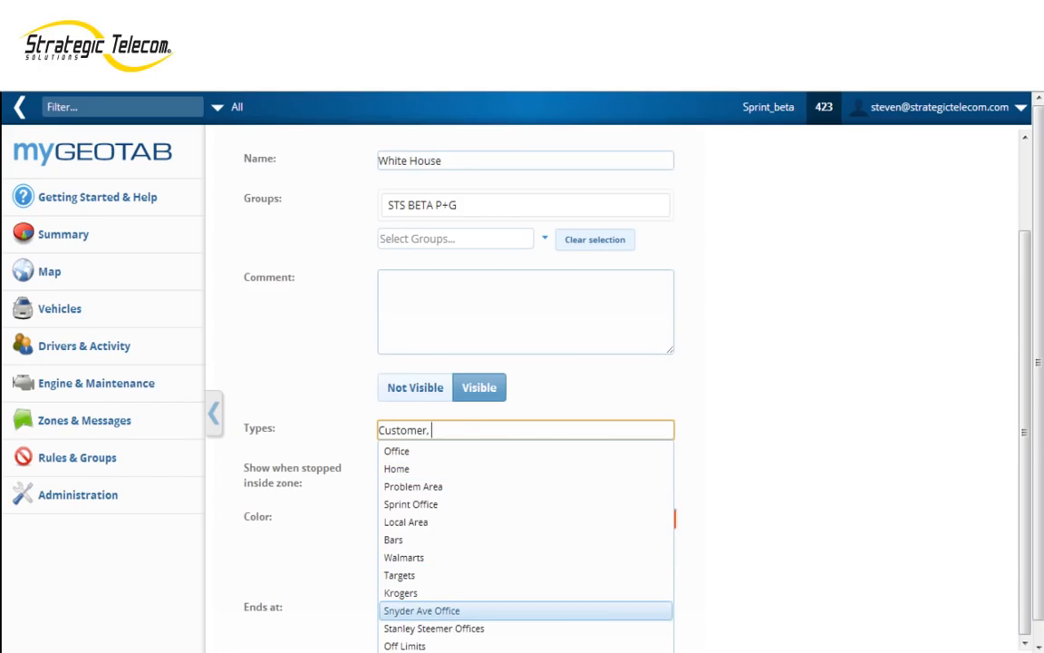
left_click(397, 469)
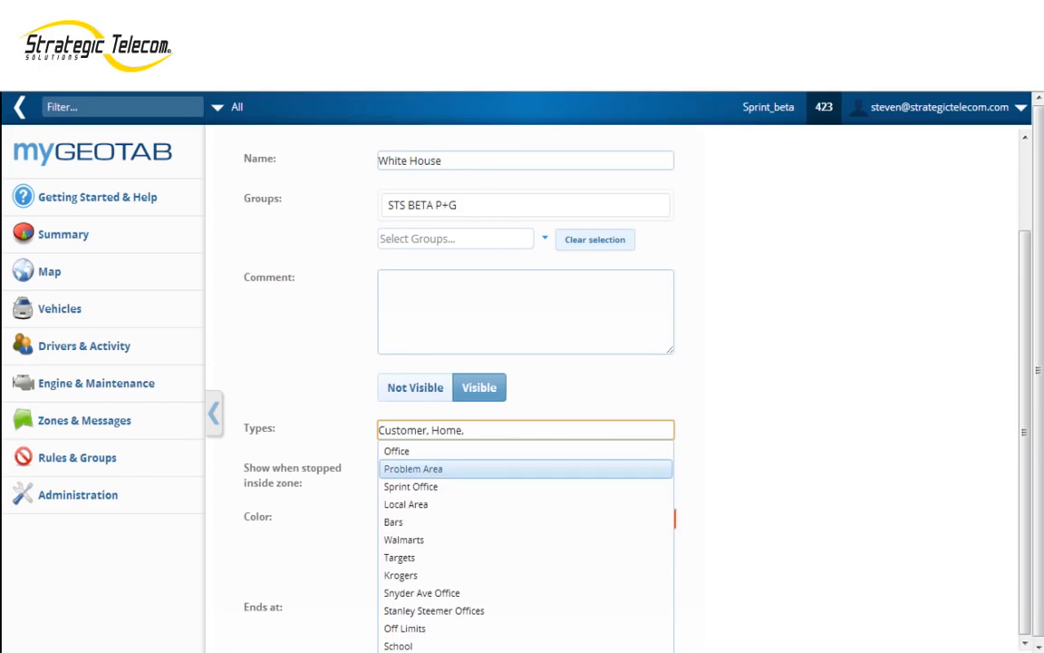
left_click(405, 629)
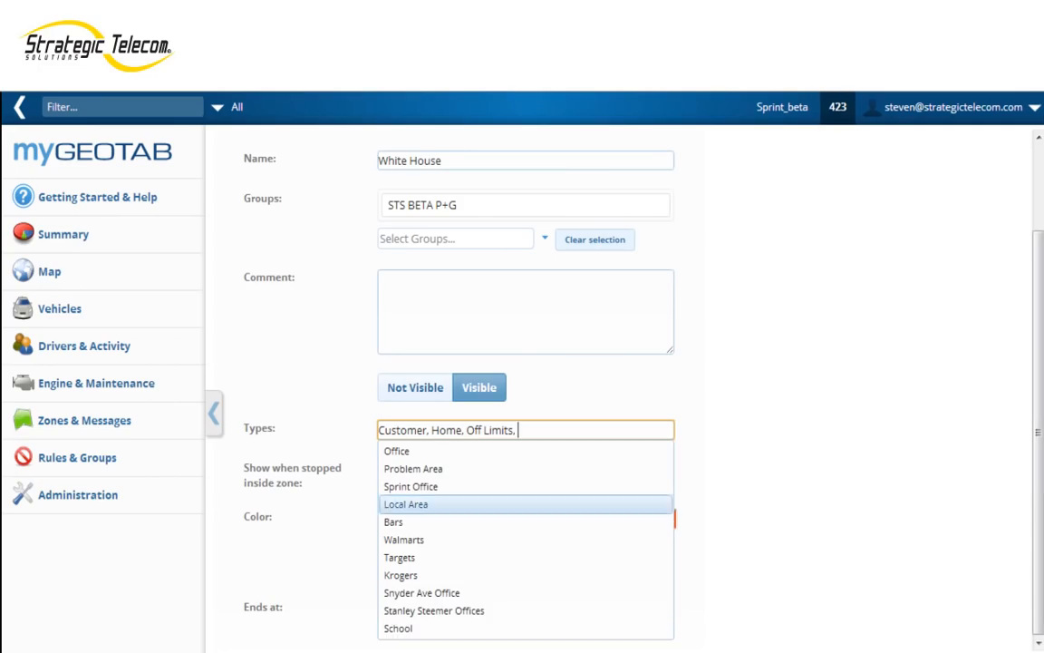
Step: Set the zone's colour to green (008000) and save the zone
left_click(318, 531)
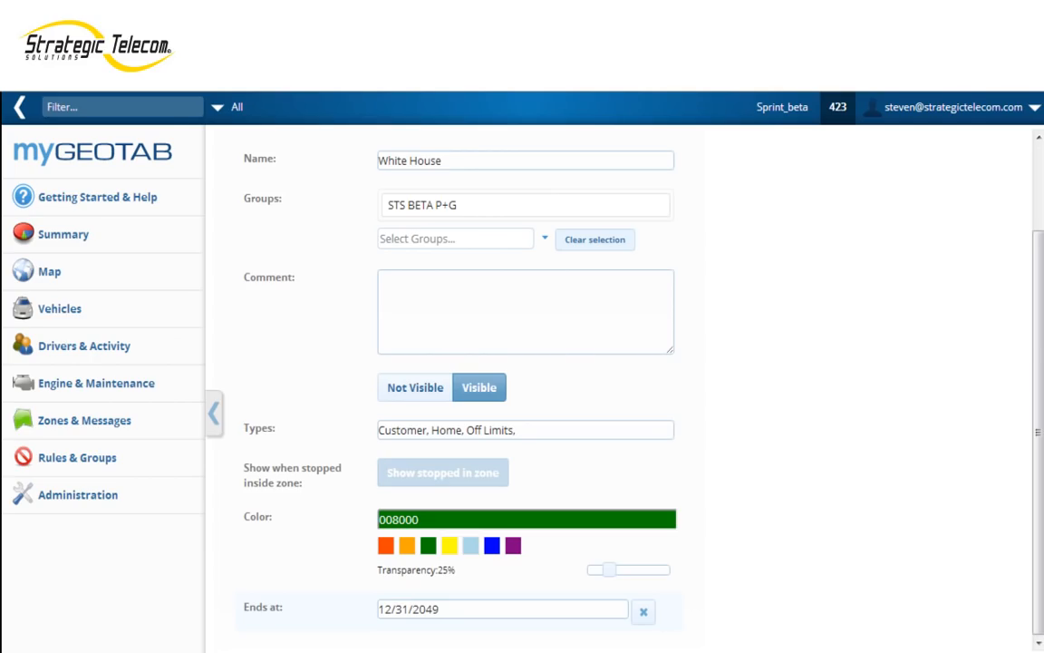
scroll(616, 390, "up", 2)
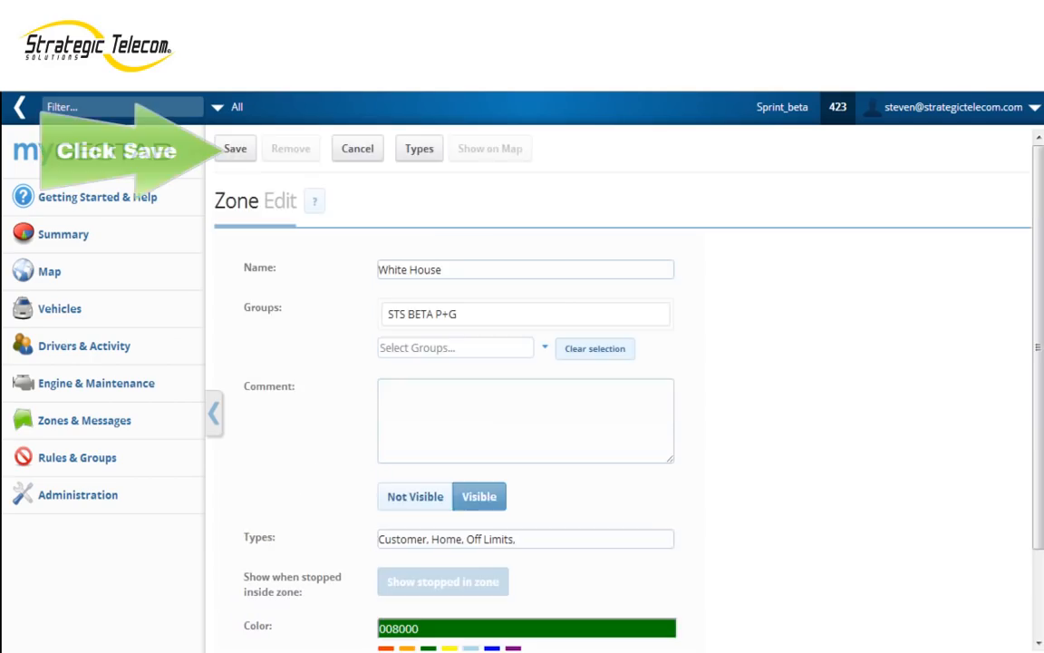
left_click(235, 149)
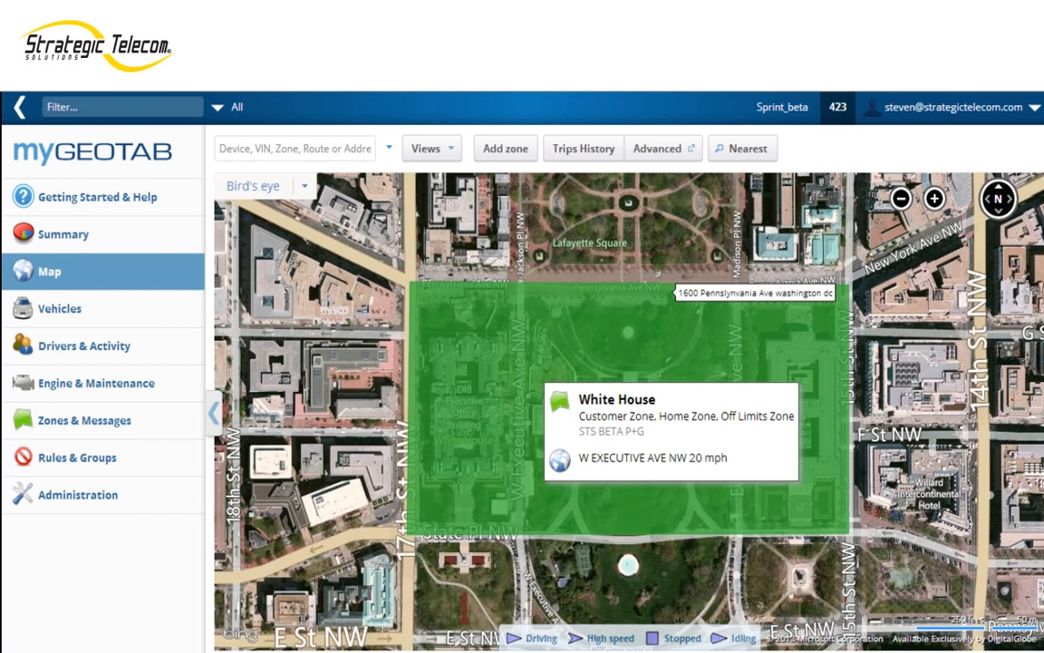
Step: Open the White House zone for editing from the map and review its settings
left_click(527, 366)
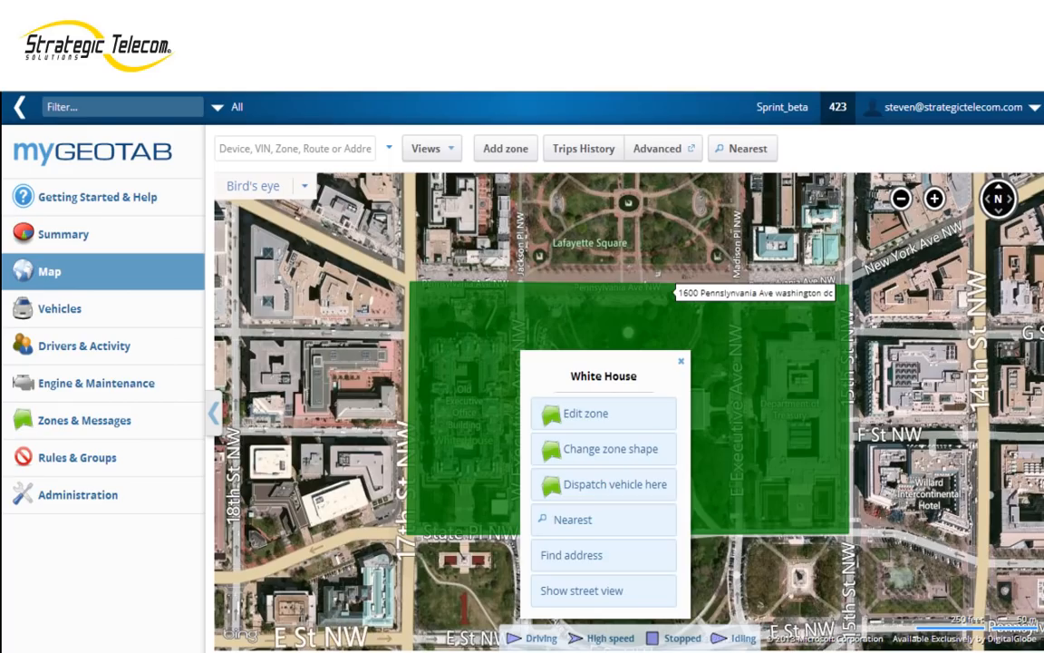
left_click(585, 413)
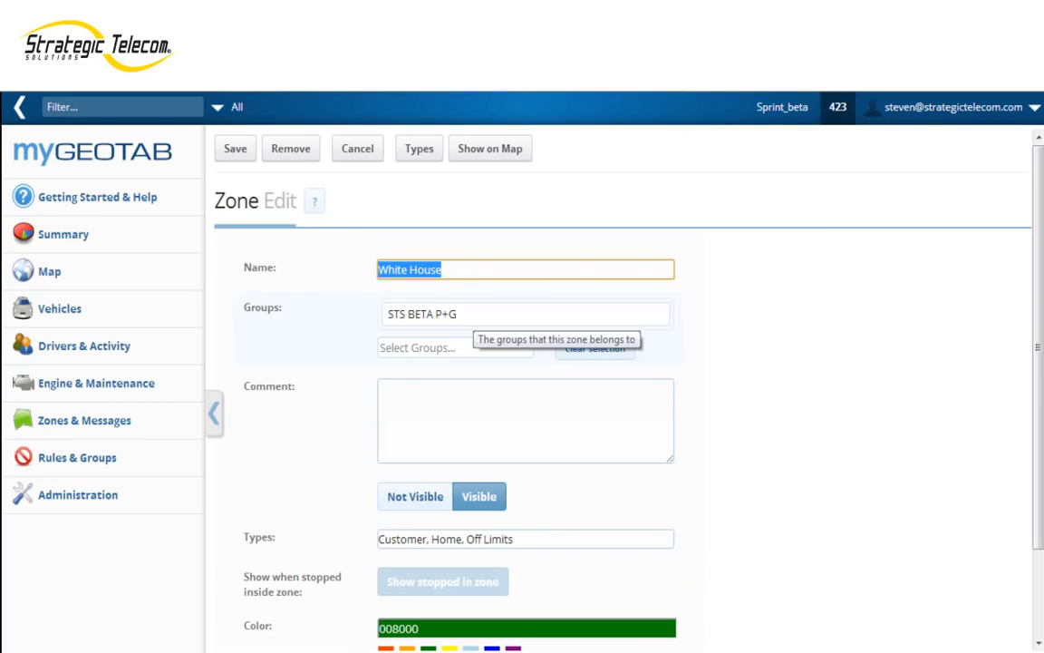
scroll(508, 344, "down", 1)
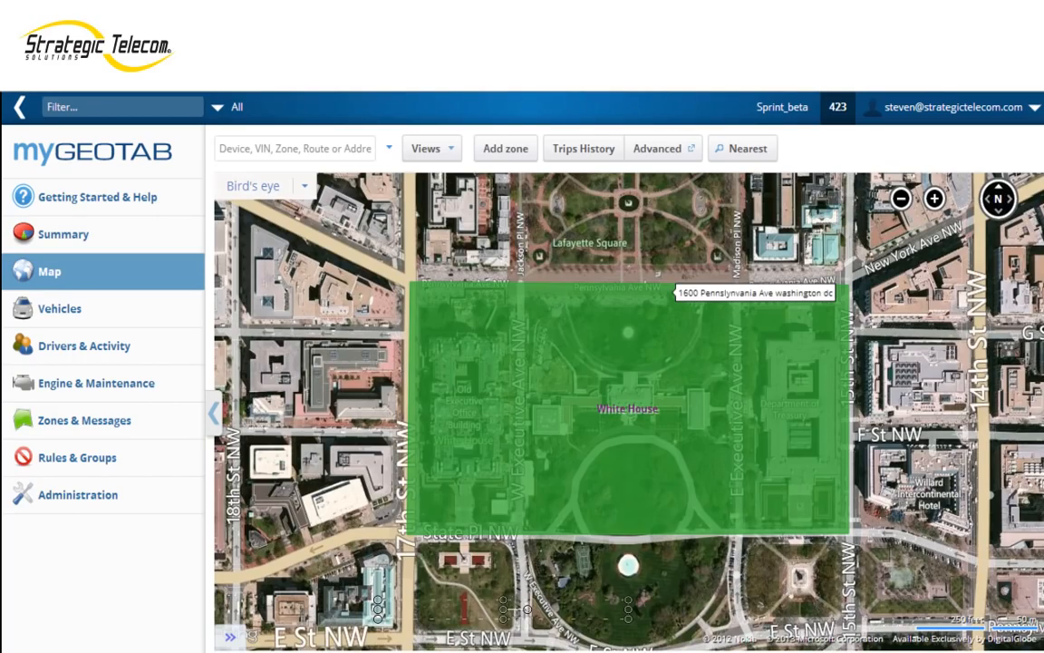
Step: Reshape the White House zone by pulling its four corners inward around the White House grounds, and save the shape changes
left_click(672, 293)
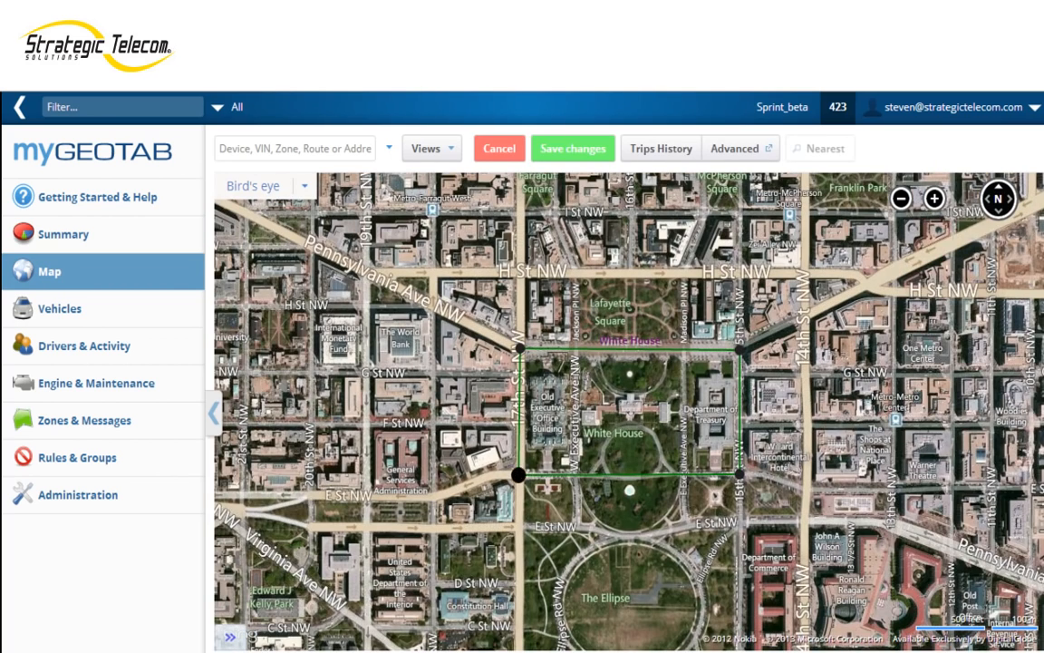
left_click_drag(519, 474, 588, 435)
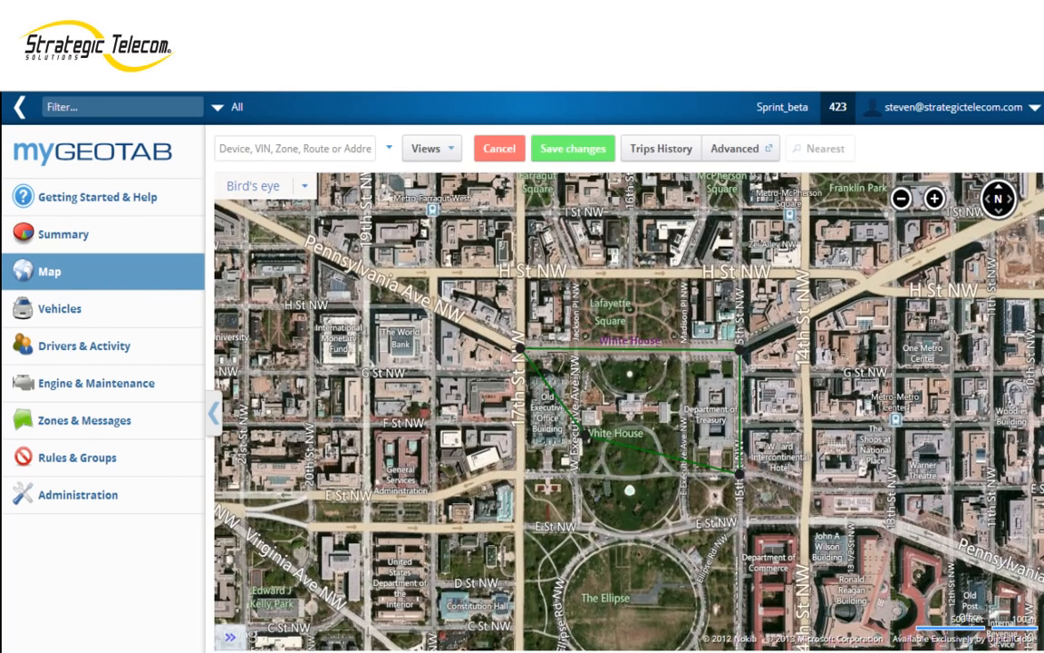
left_click_drag(521, 347, 577, 352)
left_click_drag(587, 435, 581, 435)
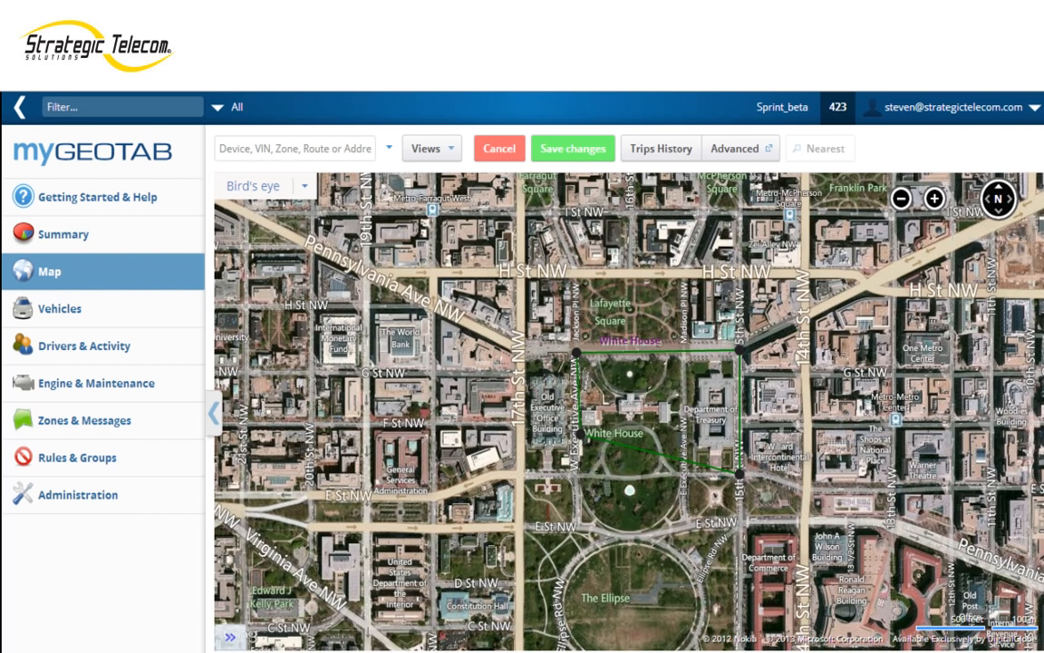
left_click_drag(744, 351, 602, 354)
left_click_drag(666, 476, 601, 431)
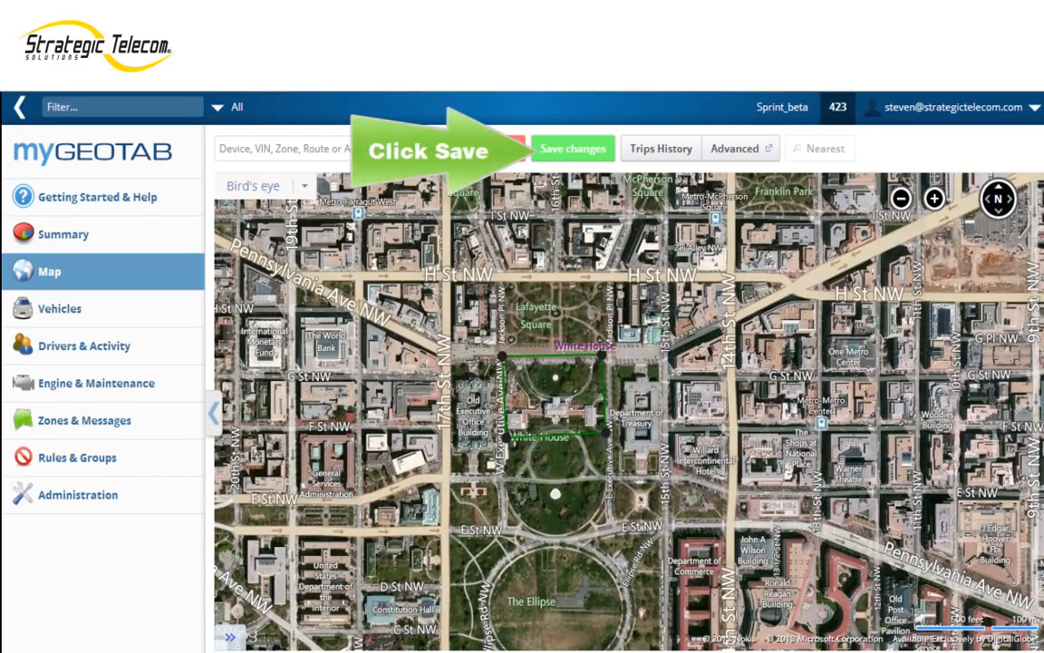
left_click(573, 148)
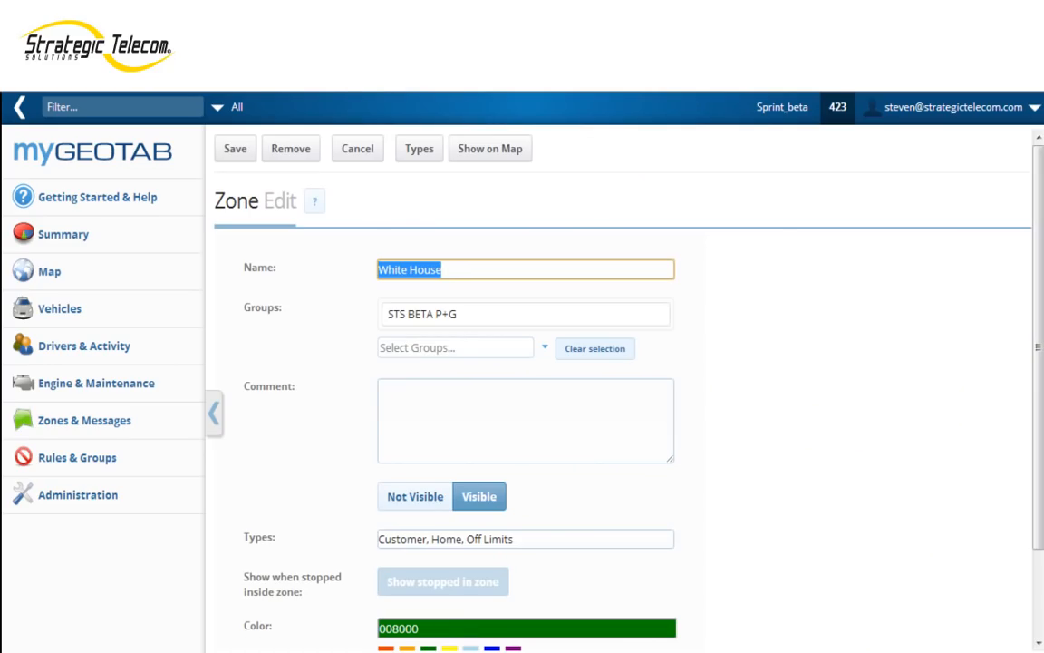
Step: Review the White House zone's settings and save the zone
left_click_drag(1038, 347, 1038, 432)
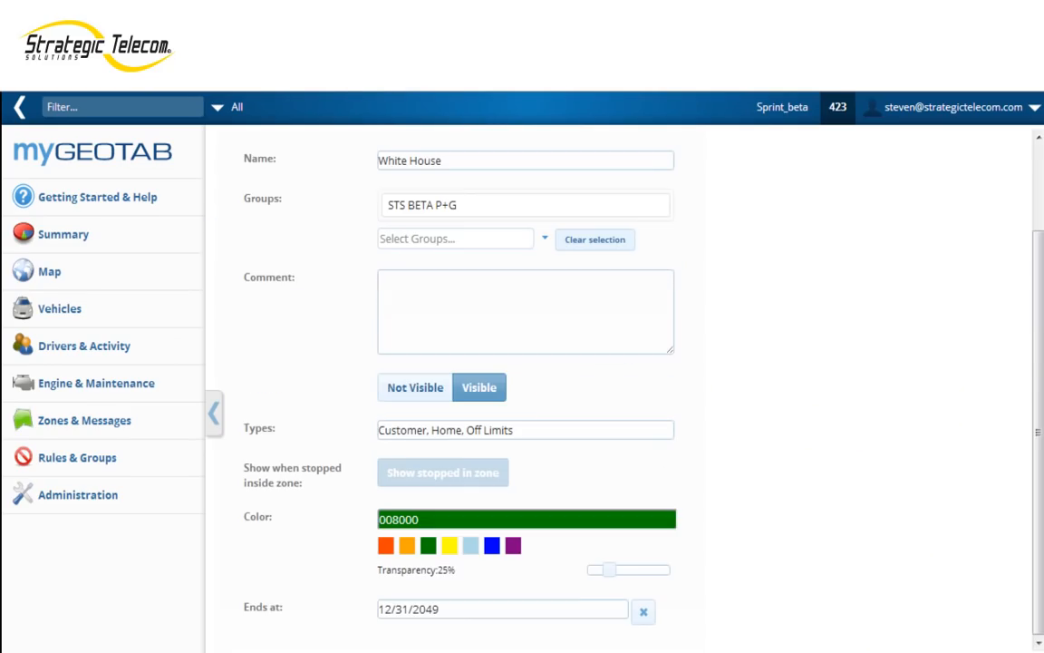
scroll(618, 295, "up", 2)
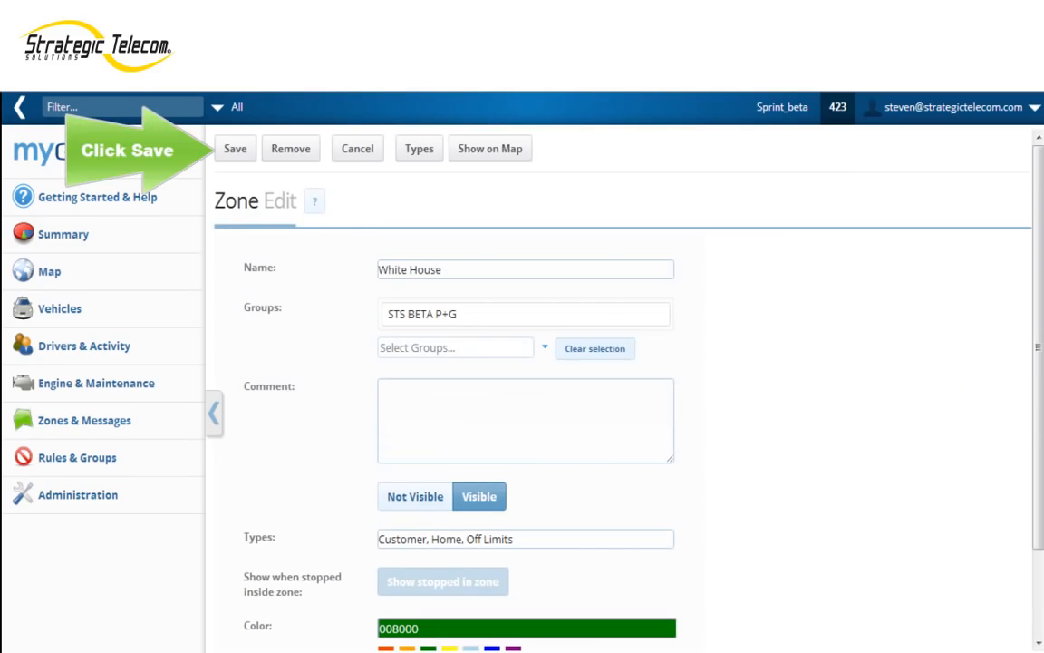
left_click(234, 149)
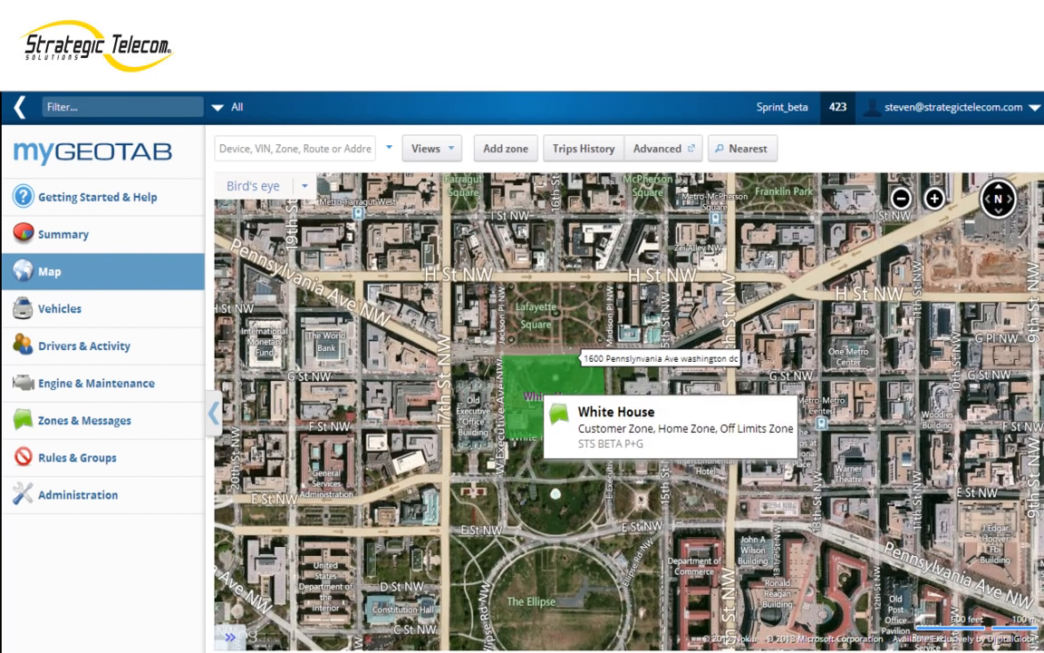
Step: Start dispatching a vehicle to the White House zone and select the driver's vehicle as the message recipient
left_click(543, 373)
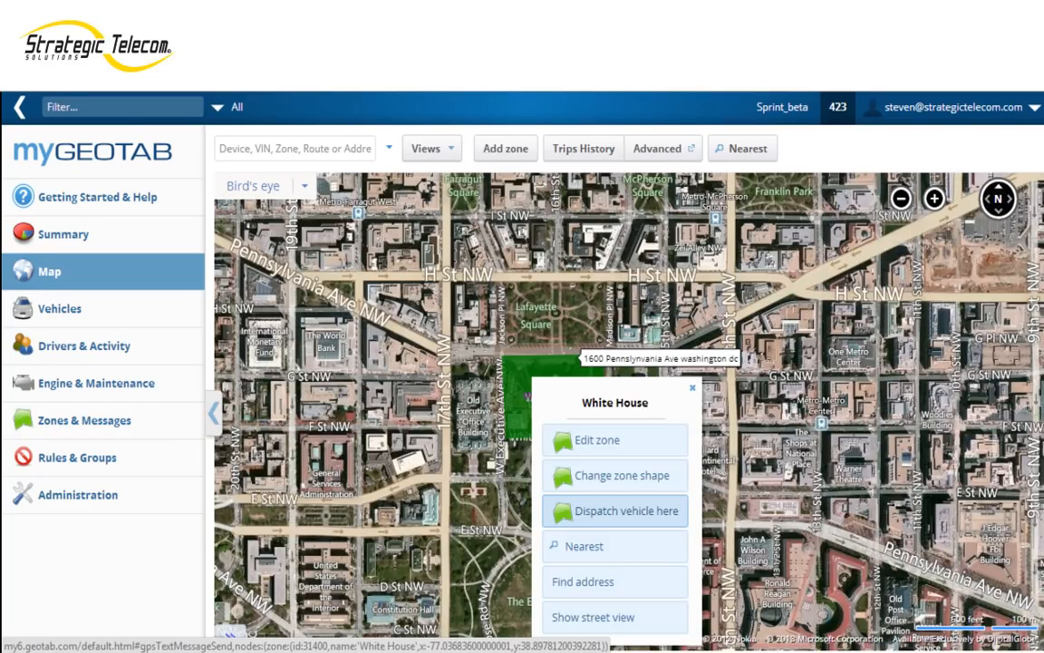
left_click(615, 510)
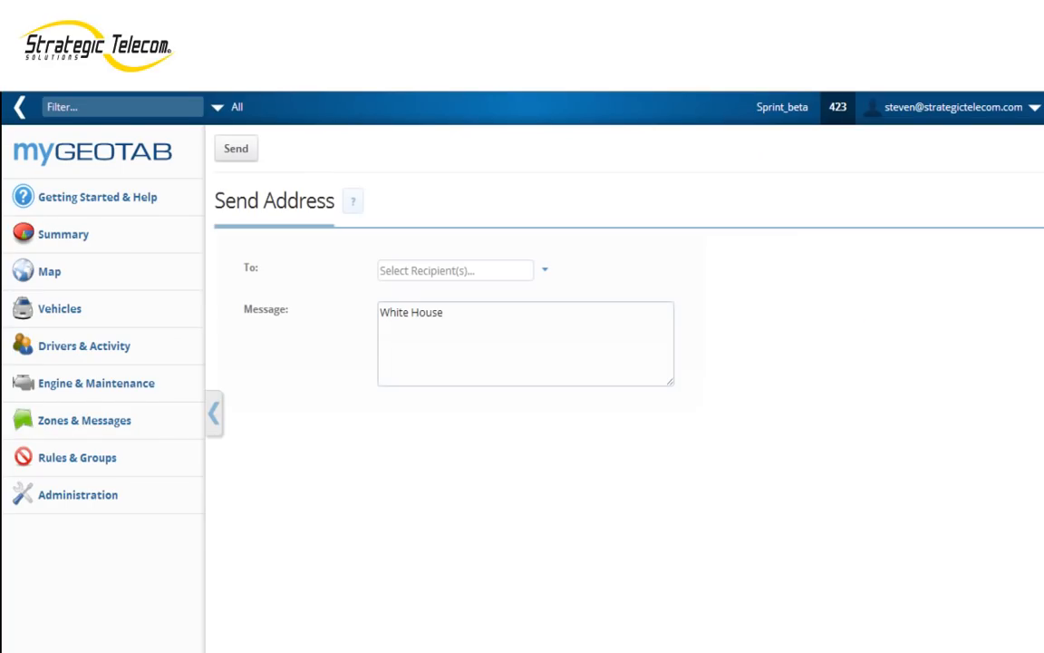
left_click(454, 270)
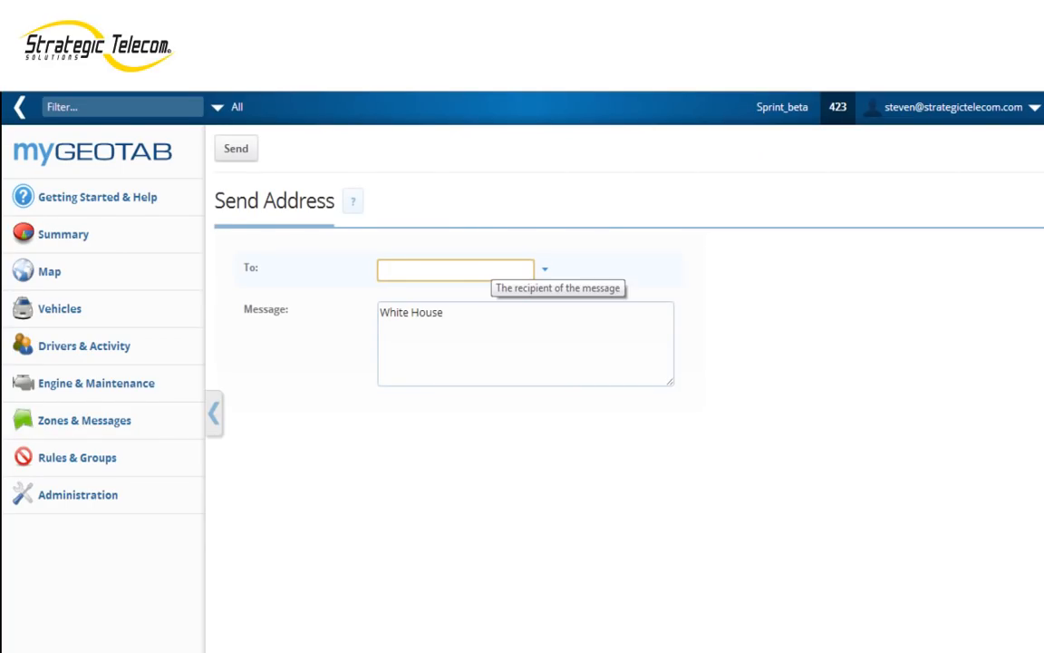
type("steven")
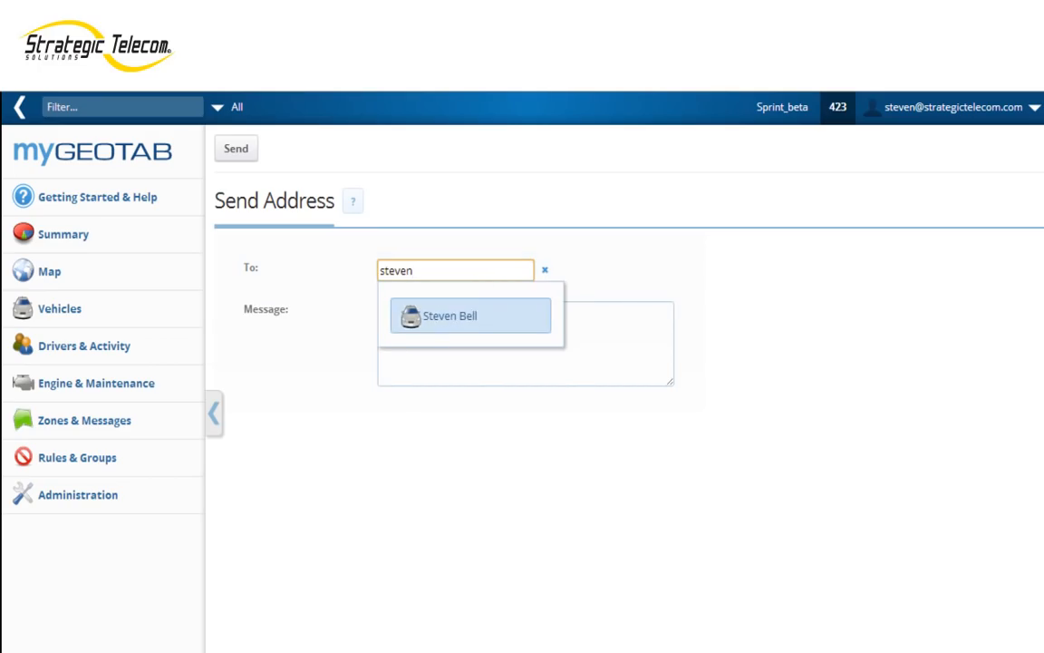
key("Return")
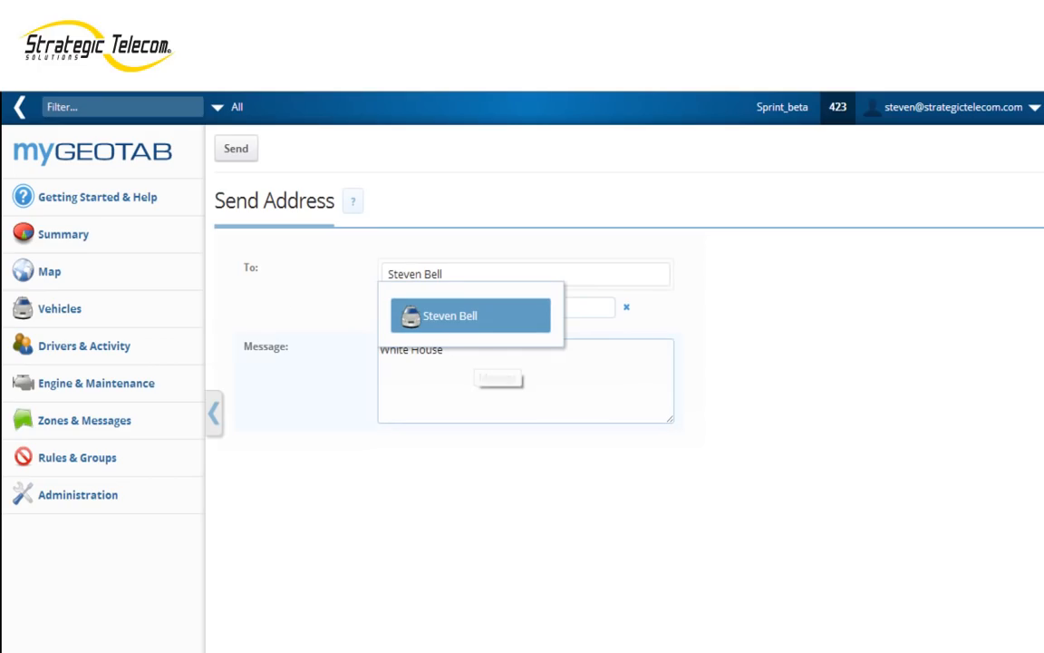
Step: Insert "Go to" before White House in the dispatch message
left_click(475, 353)
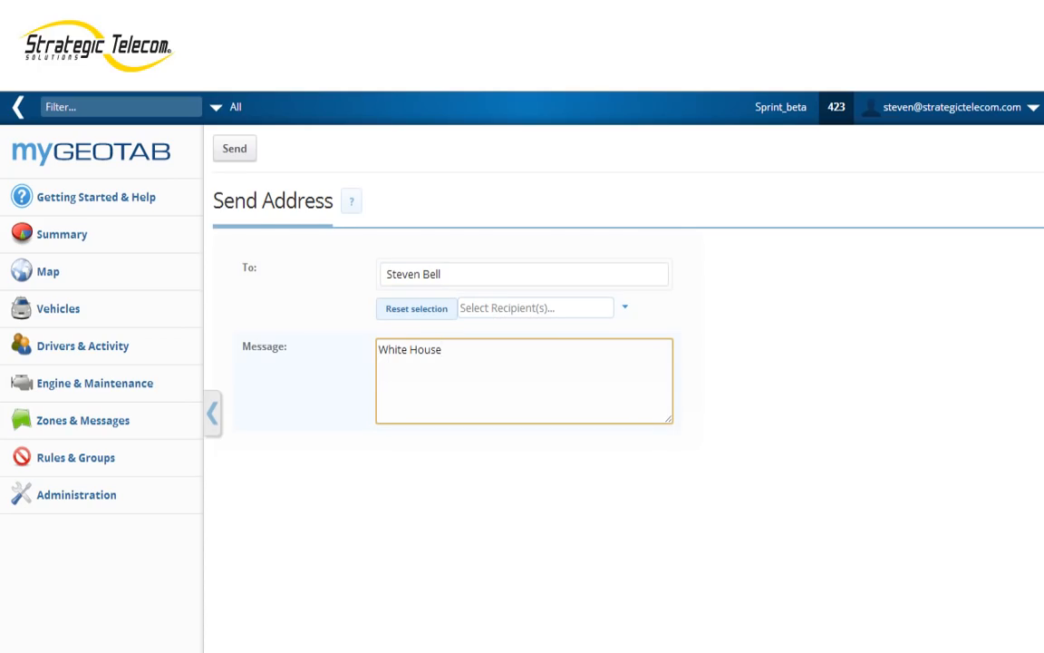
left_click(379, 349)
type("Go to")
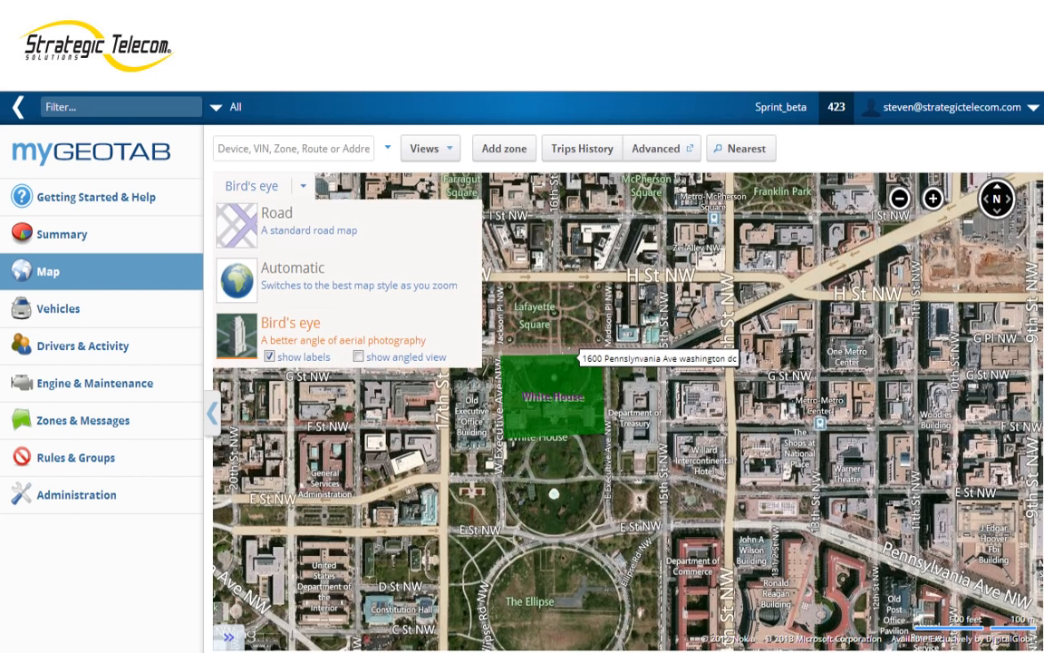
Step: Find the White House zone in the list of all zones and open it for editing
mouse_move(560, 369)
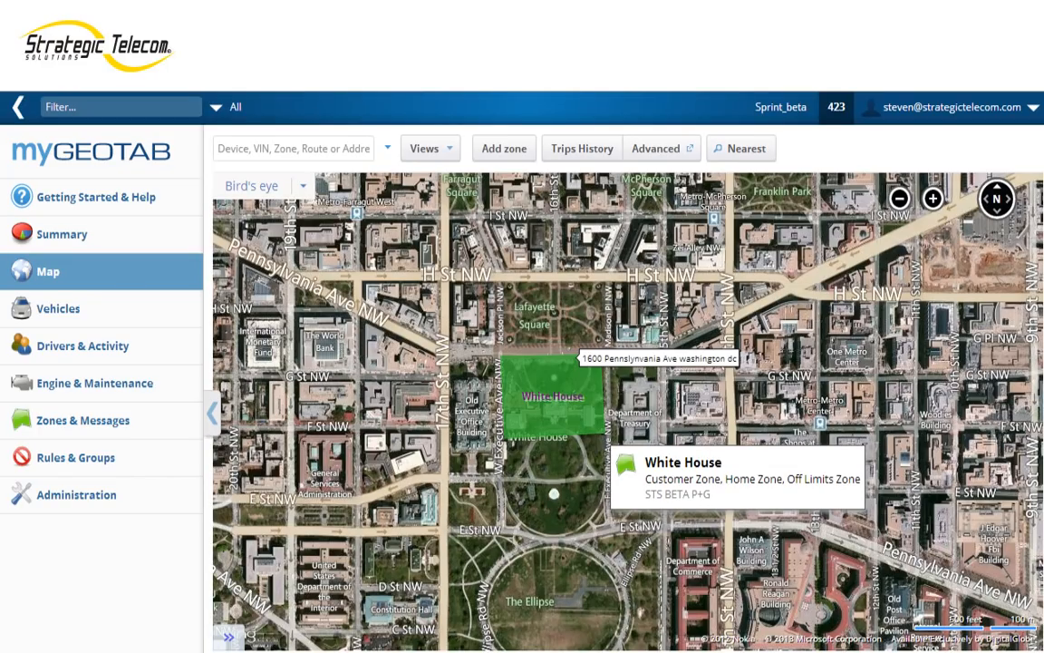
left_click(82, 421)
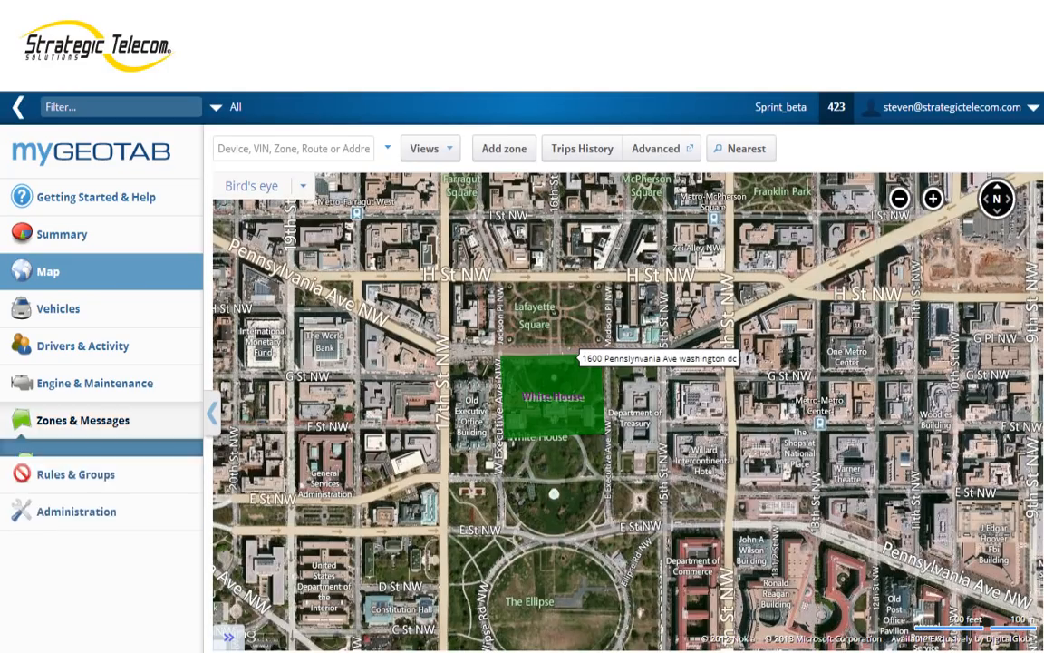
left_click(60, 463)
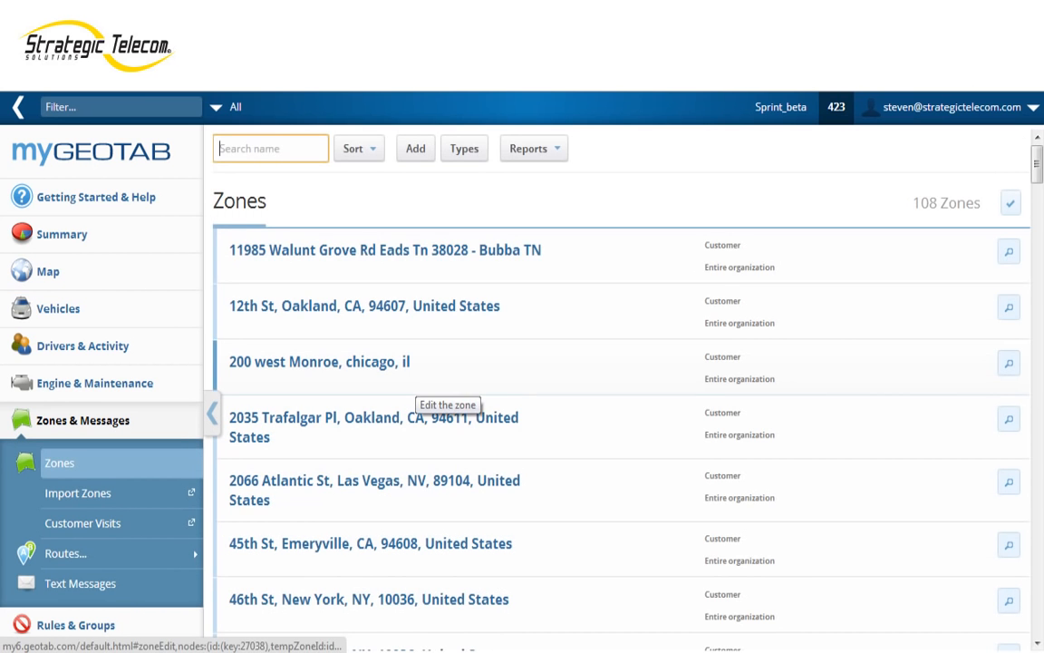
scroll(444, 390, "down", 20)
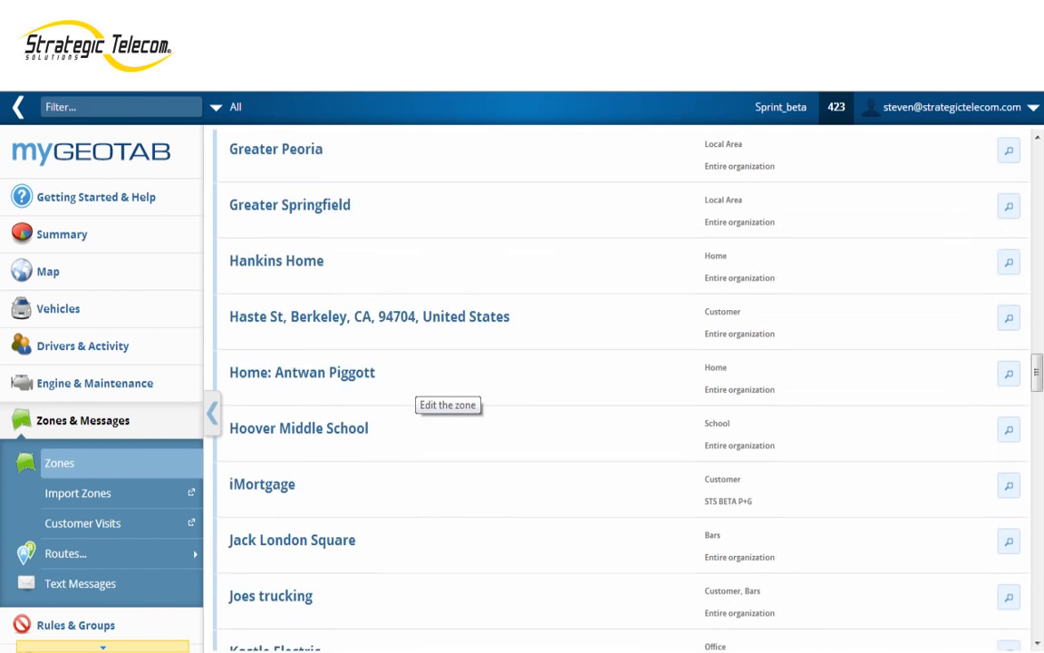
left_click(764, 622)
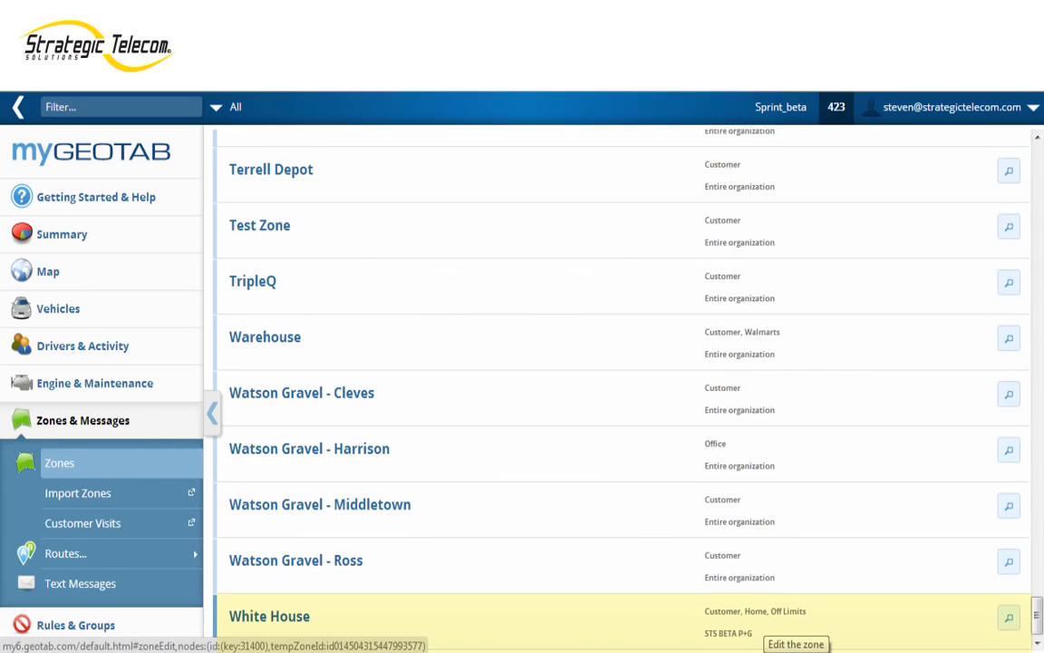